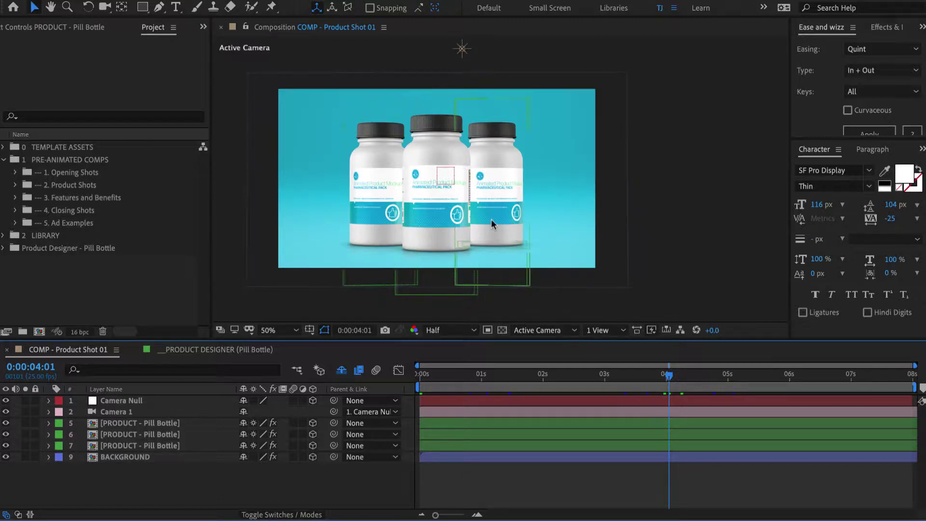
Step: Try selecting the left and right pill bottles in the viewer, then deselect them
left_click(505, 212)
left_click(388, 217, "shift")
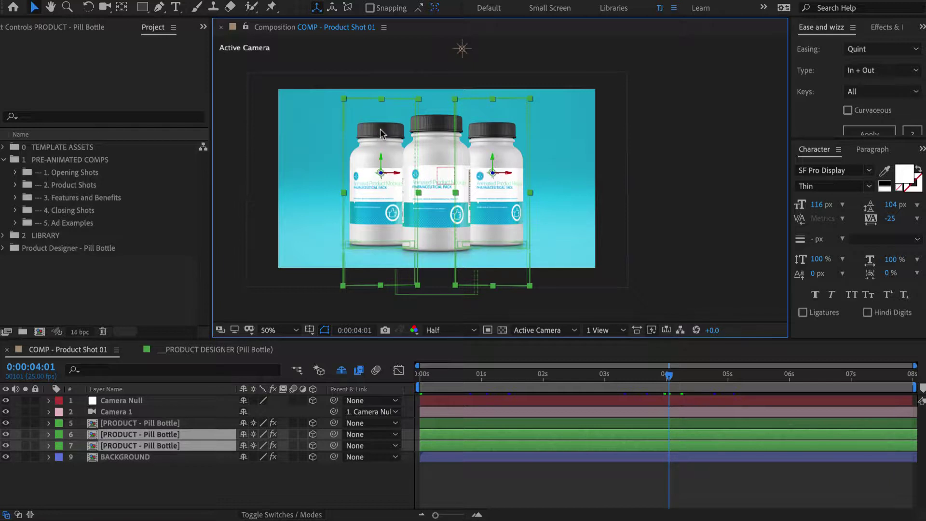
left_click(693, 160)
left_click(382, 175)
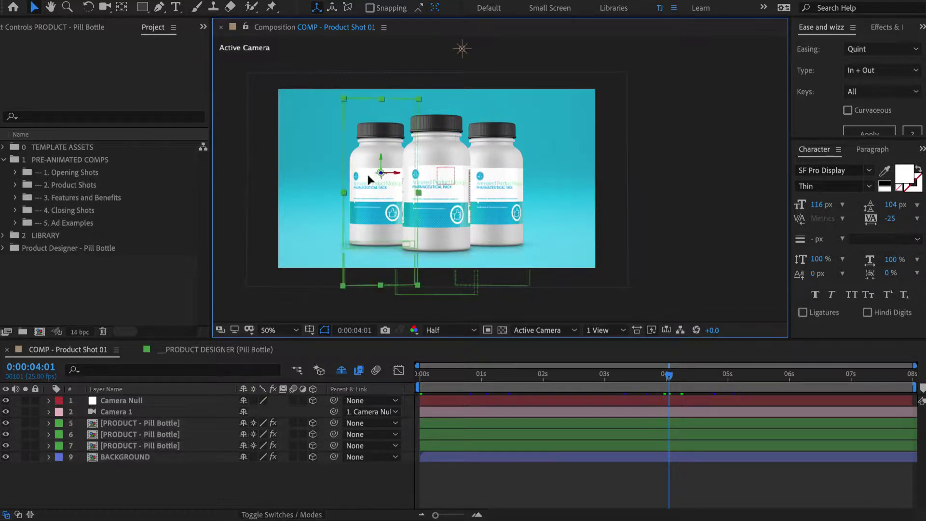
left_click(498, 180)
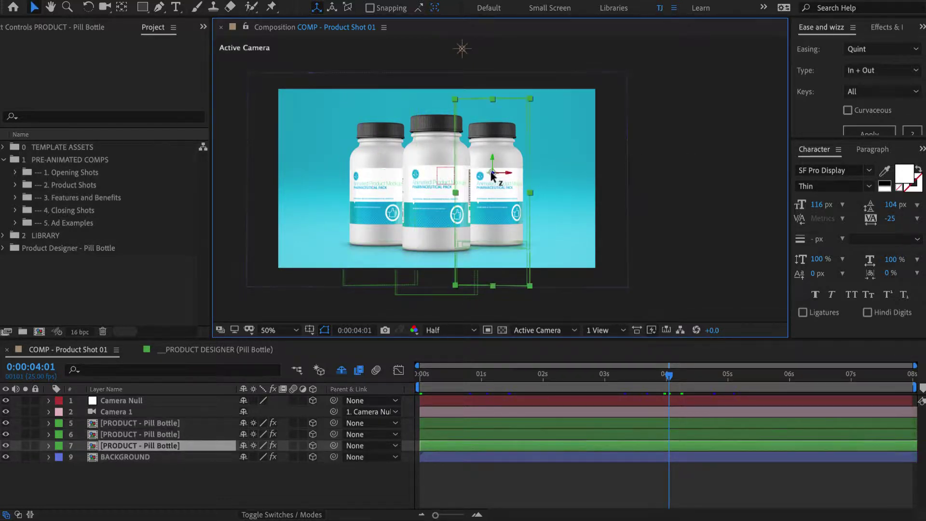
left_click(657, 182)
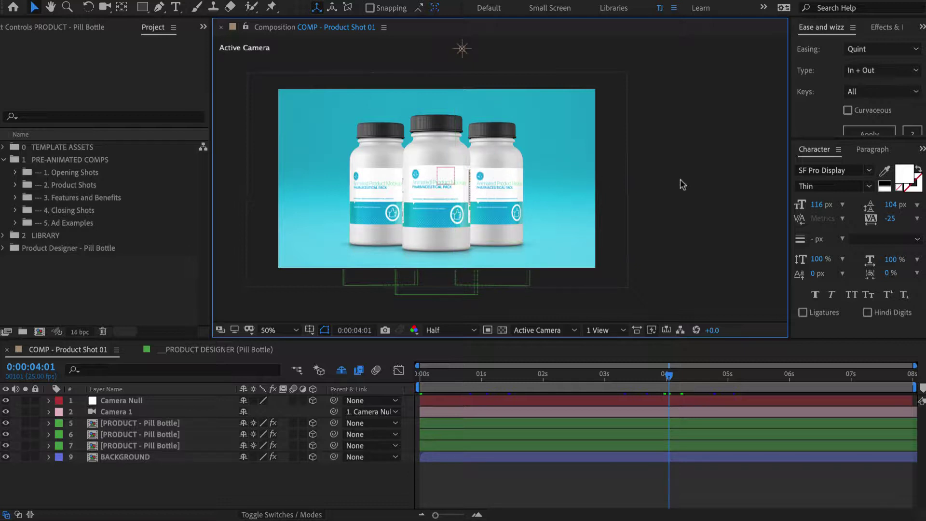
Step: Duplicate PRODUCT - Pill Bottle inside the Product Designer - Pill Bottle folder with Ctrl+D
left_click(3, 160)
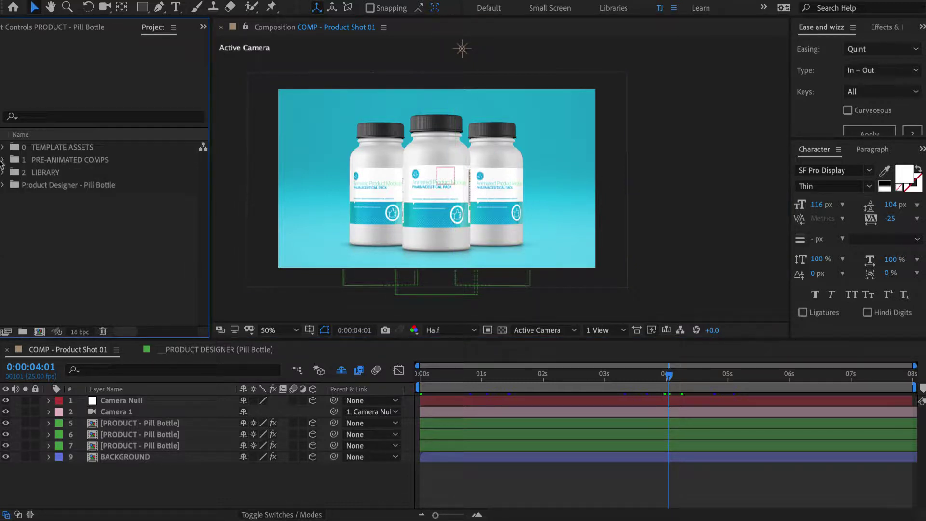
left_click(4, 185)
left_click(56, 236)
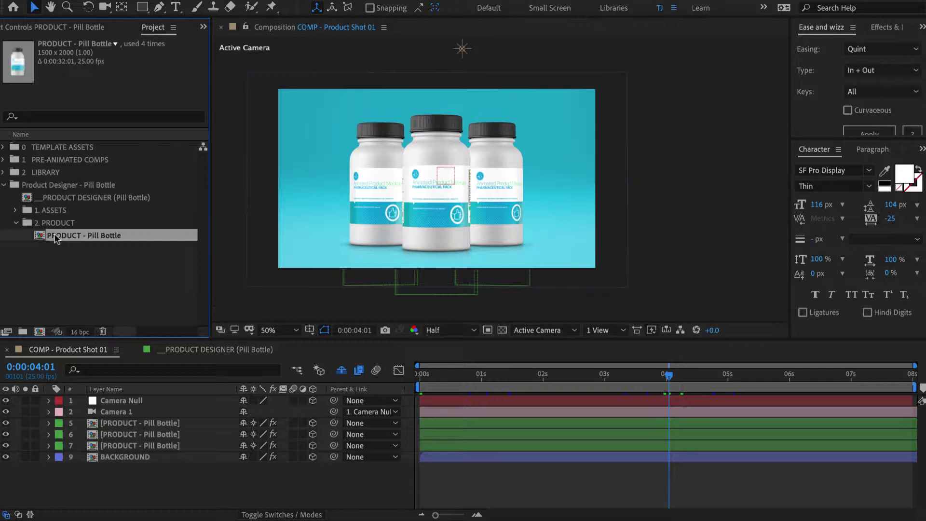
key("ctrl+d")
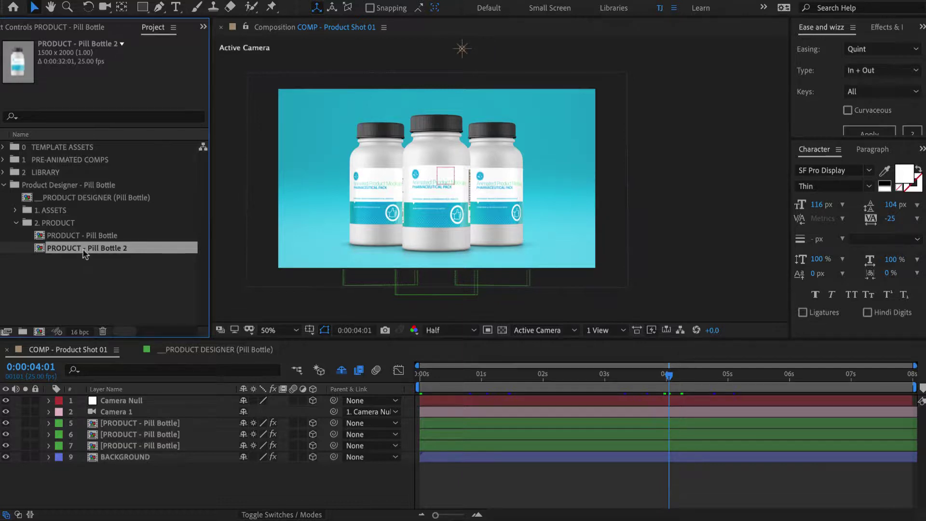
Step: Review the designer comp and both PRODUCT pill bottle comps, then clear the selection
left_click(82, 198)
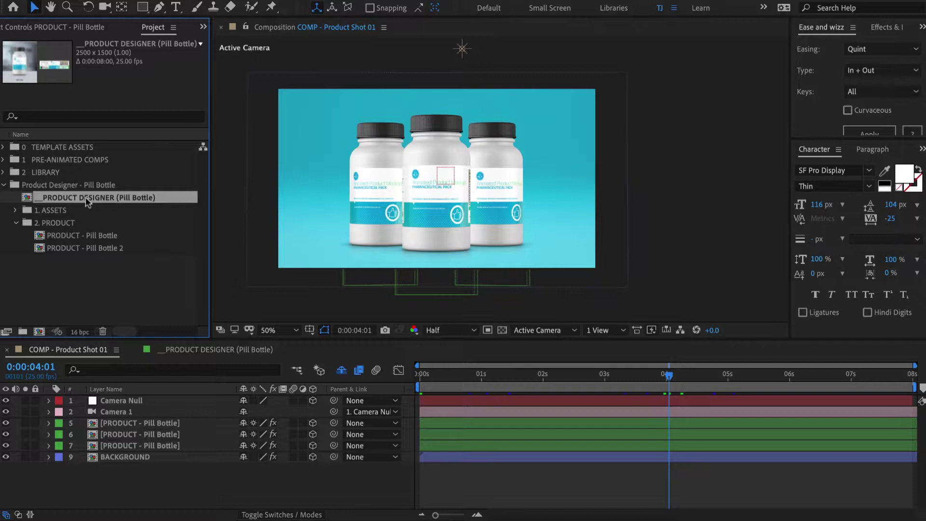
left_click(89, 235)
left_click(94, 247, "shift")
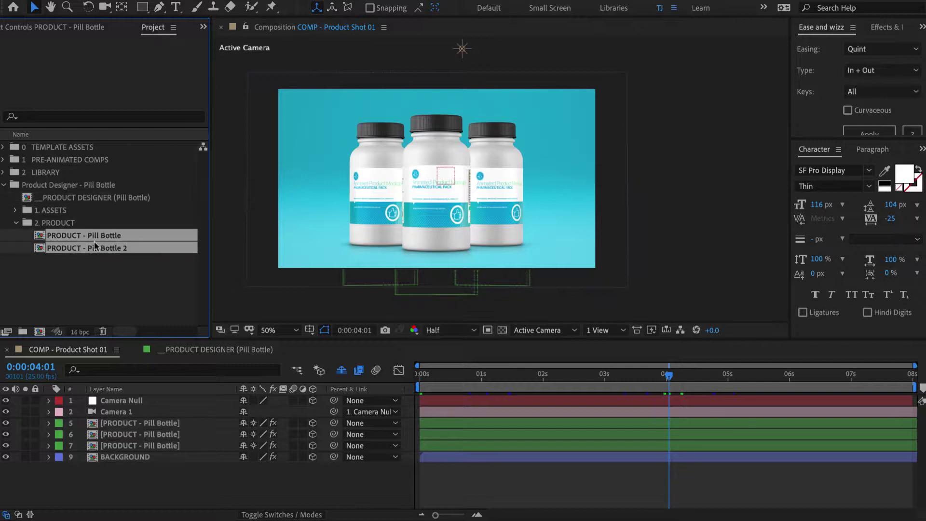
left_click(94, 200)
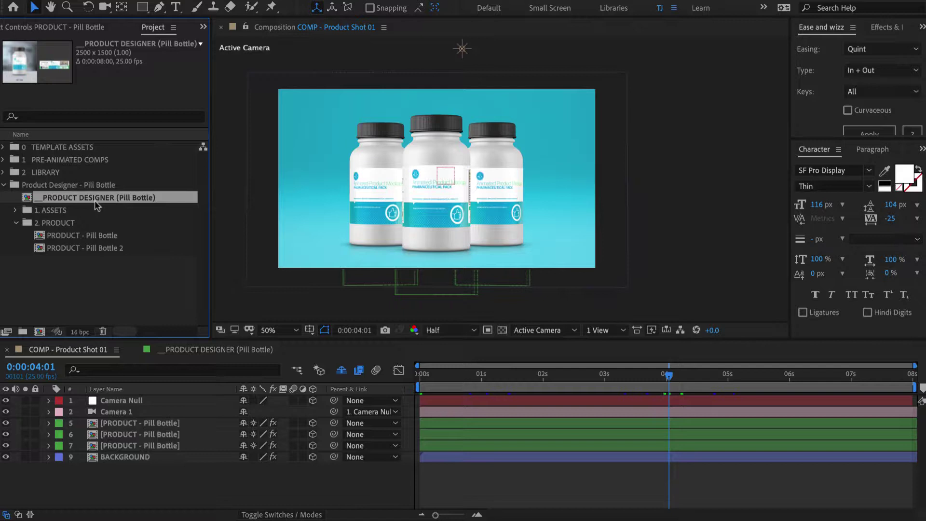
left_click(151, 295)
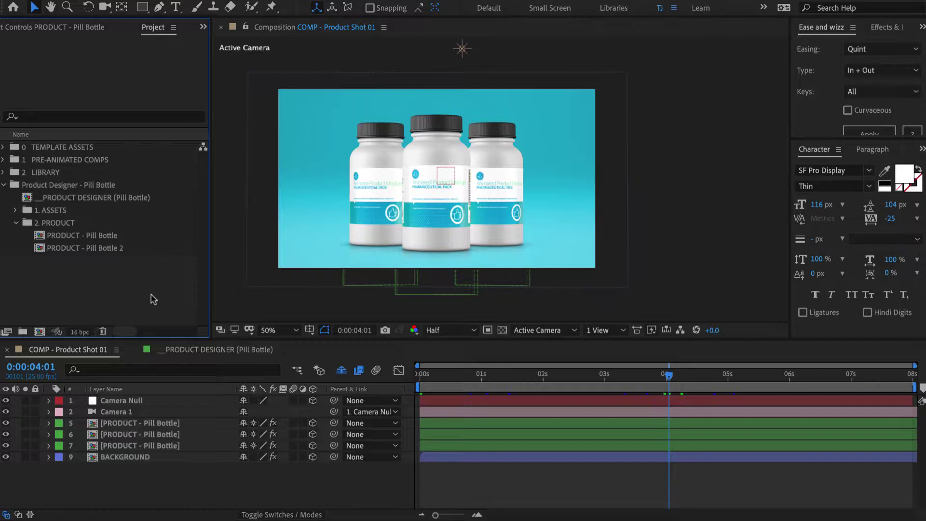
Step: Duplicate Product Designer - Pill Bottle.aep as Product Designer - Pill Bottle Red.aep and open it
key("super+Tab")
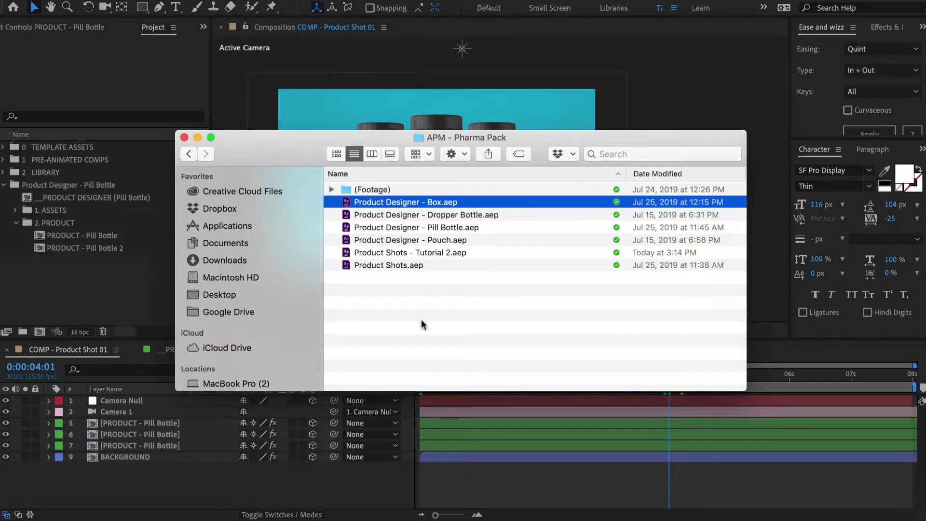
left_click(461, 276)
left_click(467, 227)
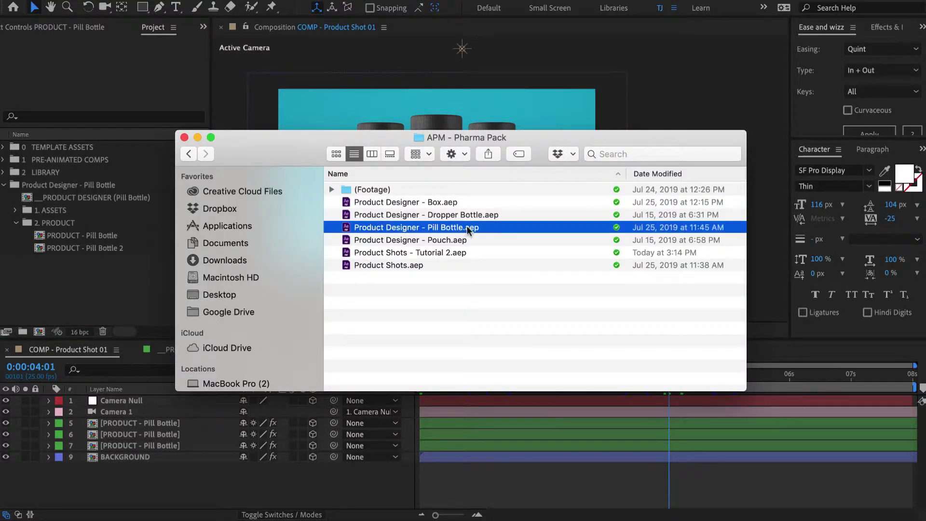
key("super+d")
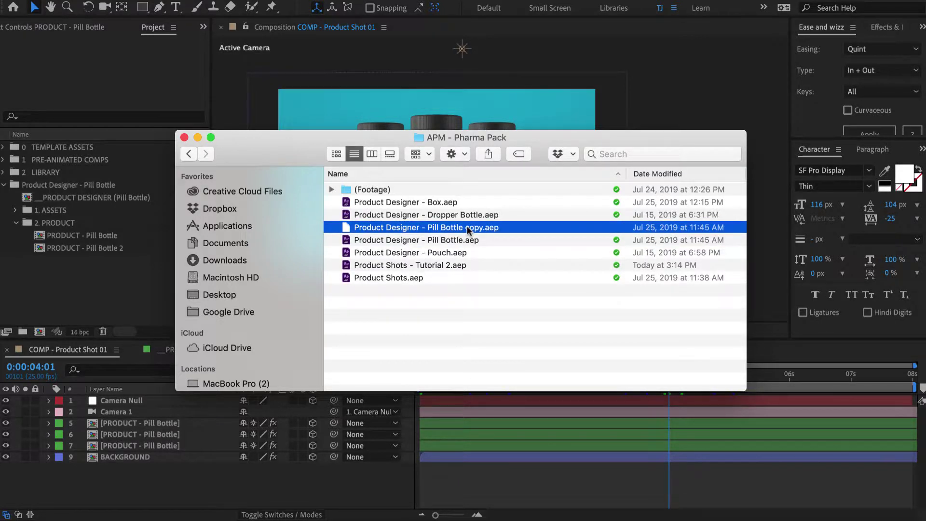
key("Return")
key("Right")
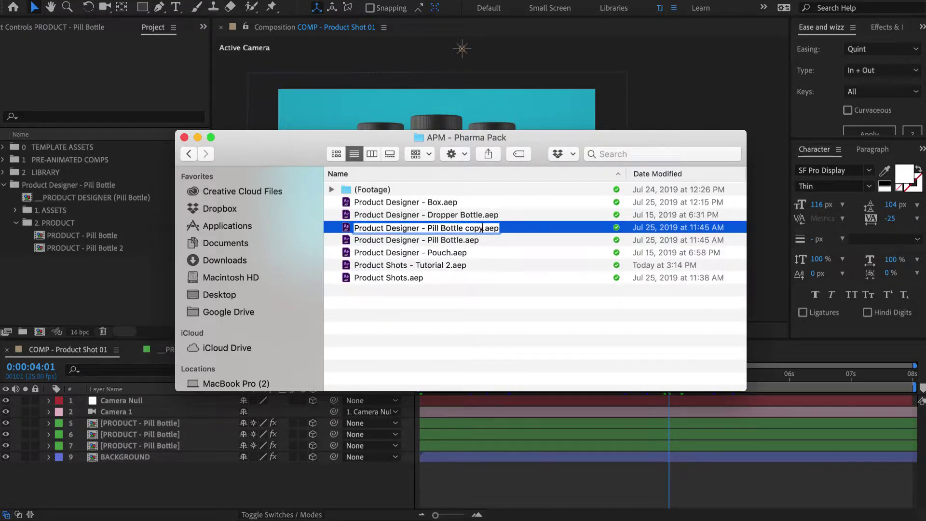
key("BackSpace")
key("BackSpace")
key("BackSpace")
key("BackSpace")
type("Red")
key("Return")
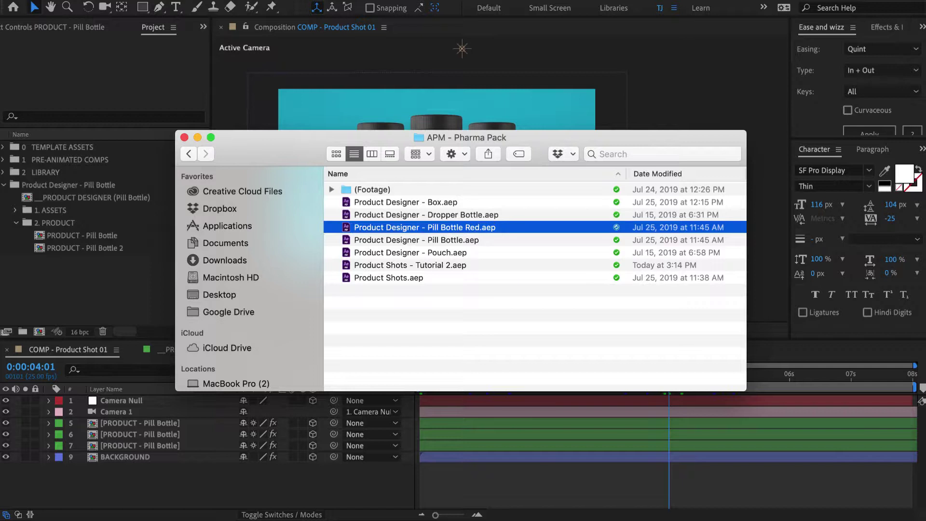
double_click(474, 227)
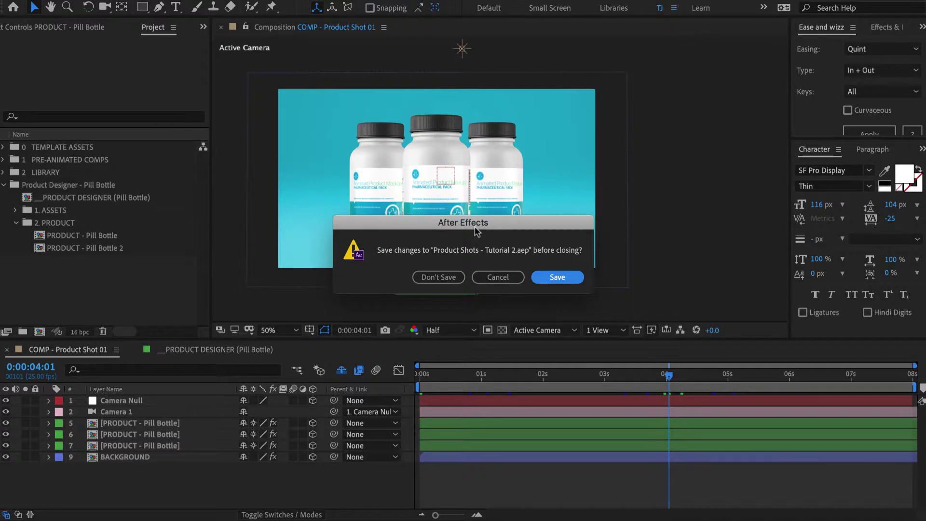
Step: Close the tutorial project without saving and show the CONTROLS layer's effect settings
left_click(439, 278)
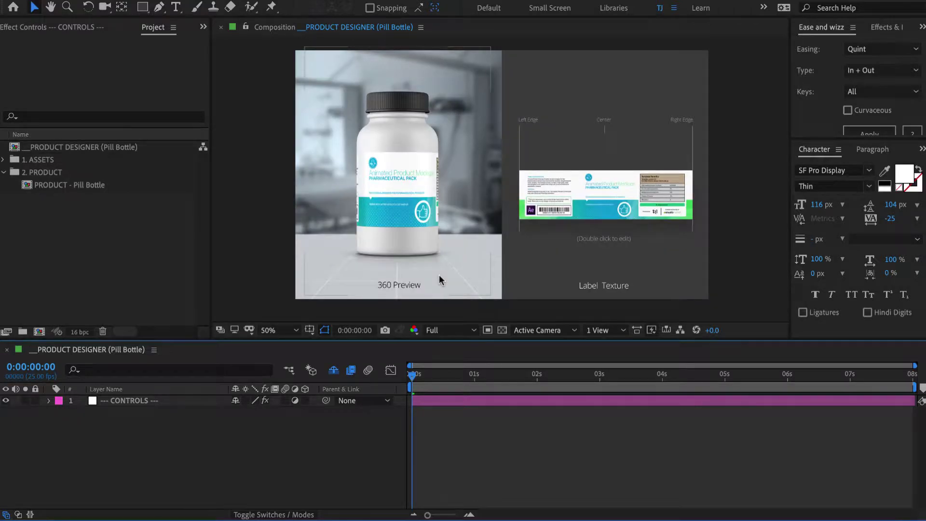
left_click(168, 400)
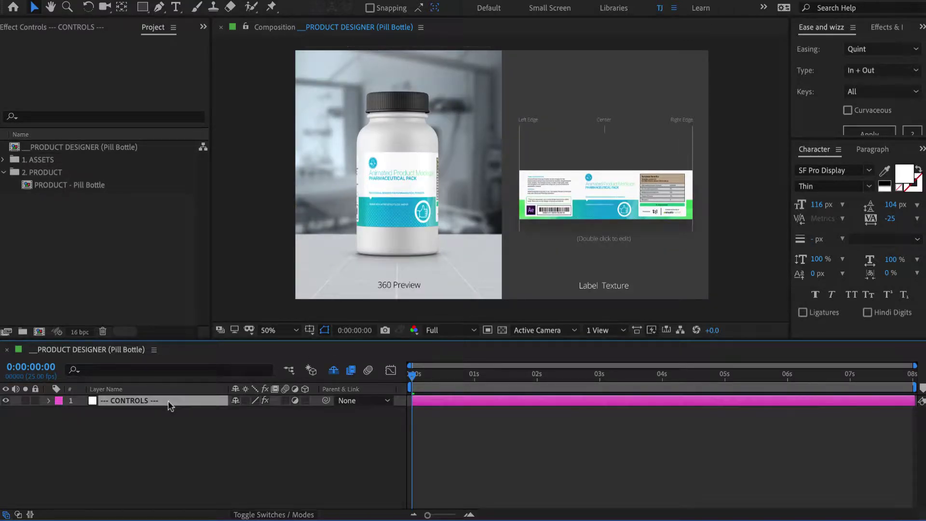
left_click(62, 28)
Step: Set the Pill Bottle Designer Lid Colour to dark red 971D1D
left_click(63, 55)
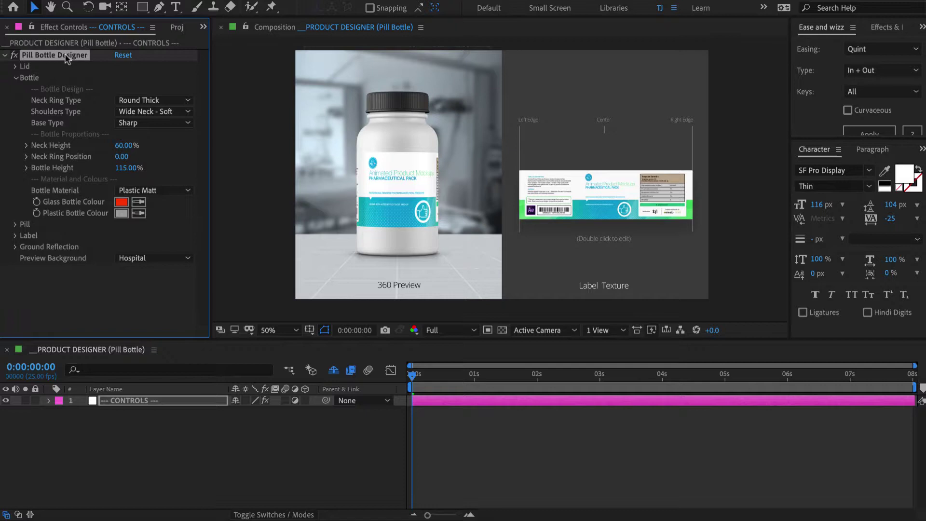
left_click(19, 68)
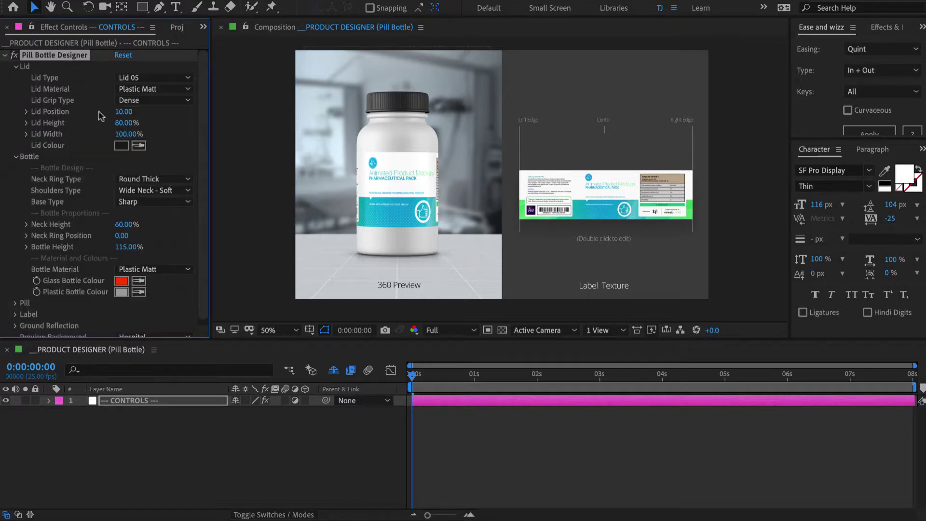
left_click(121, 145)
left_click(643, 369)
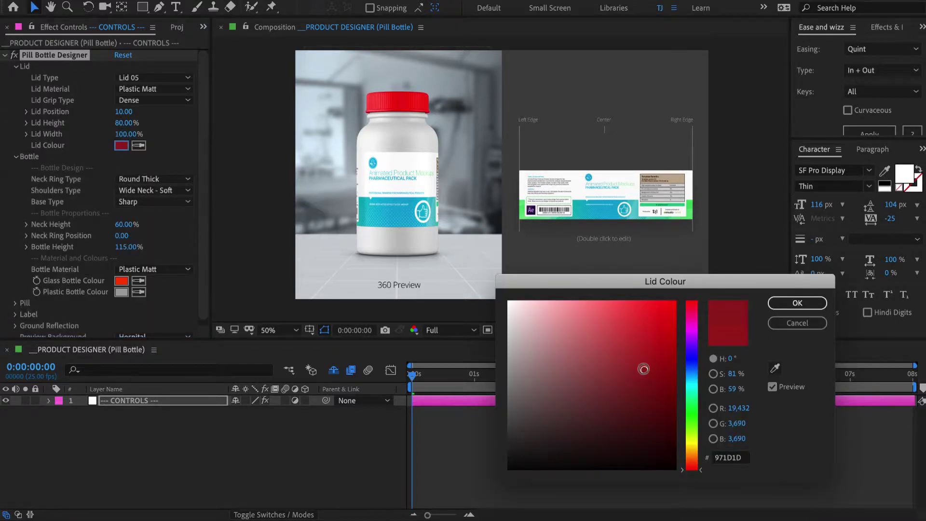
left_click(787, 303)
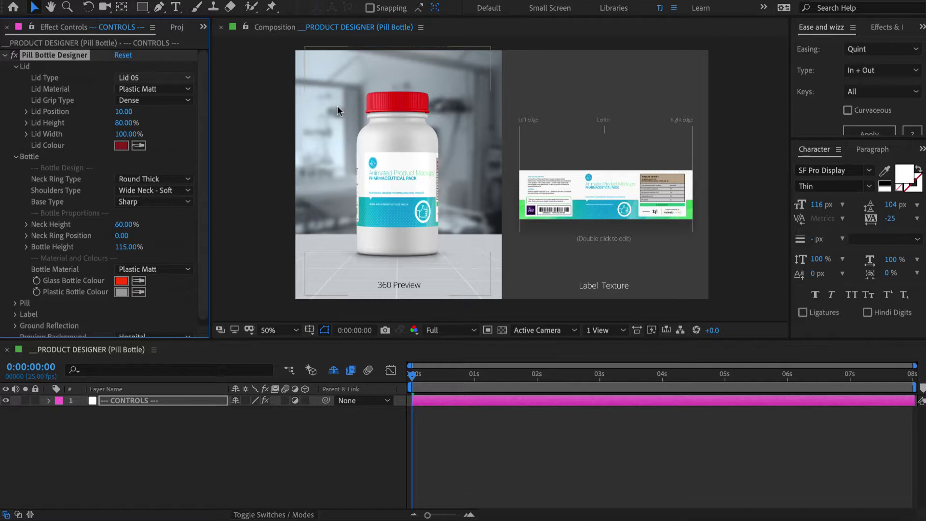
Step: Rename the bottle designer effect to 'Pill Bottle Designer - Red'
key("Return")
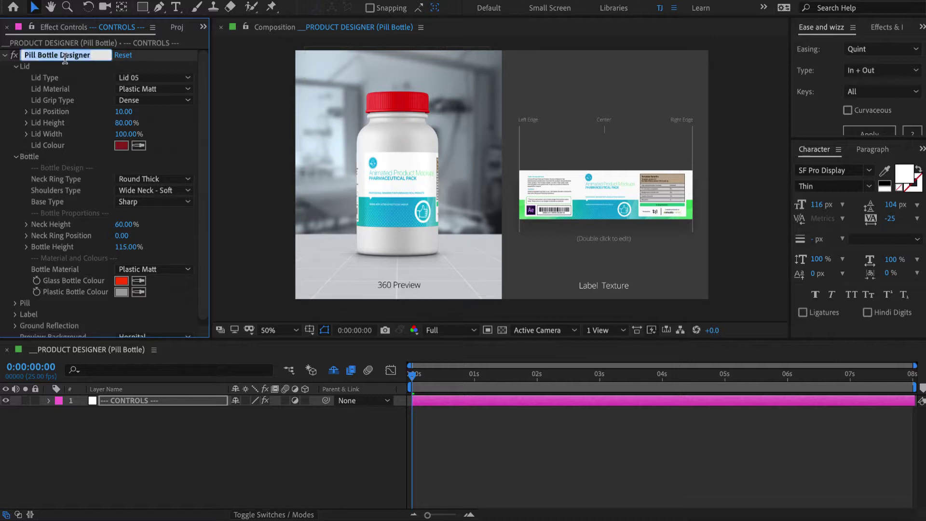
key("Right")
type("- Red")
key("Return")
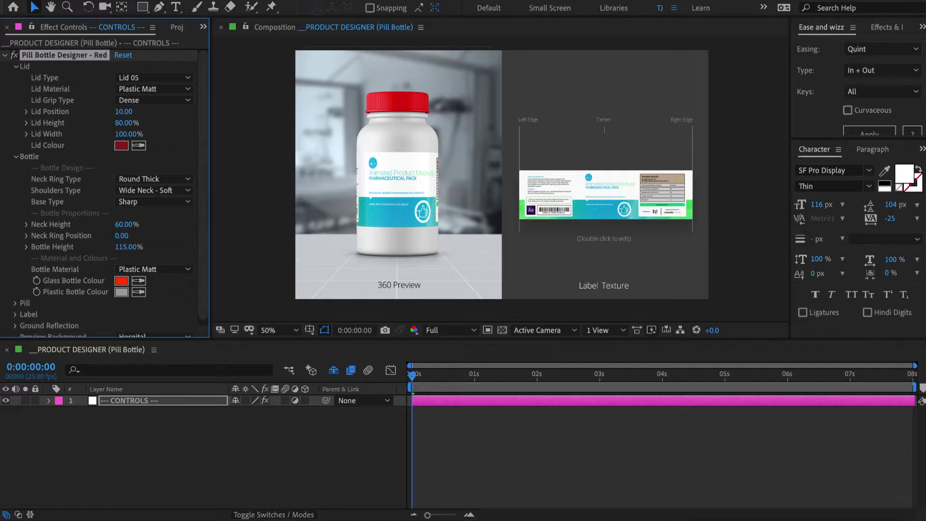
left_click(177, 28)
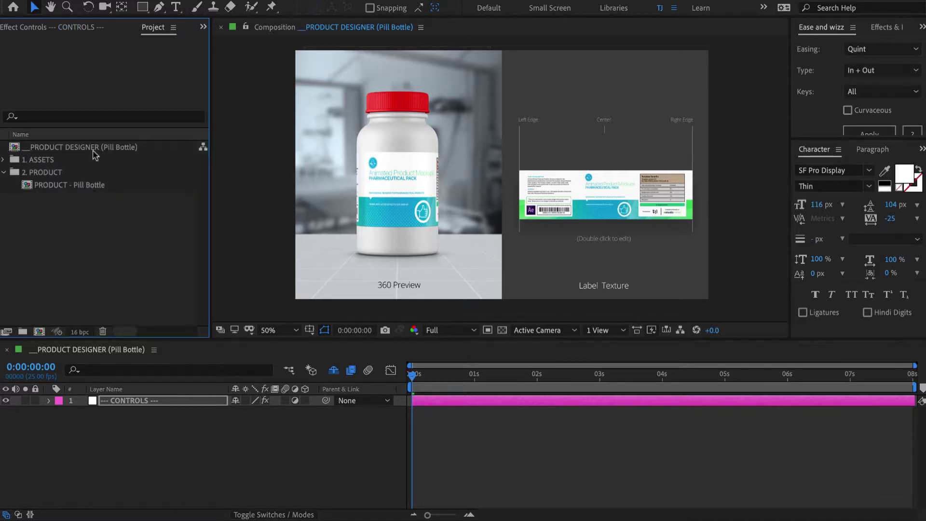
Step: Rename the designer comp to __PRODUCT DESIGNER (Pill Bottle Red)
left_click(100, 148)
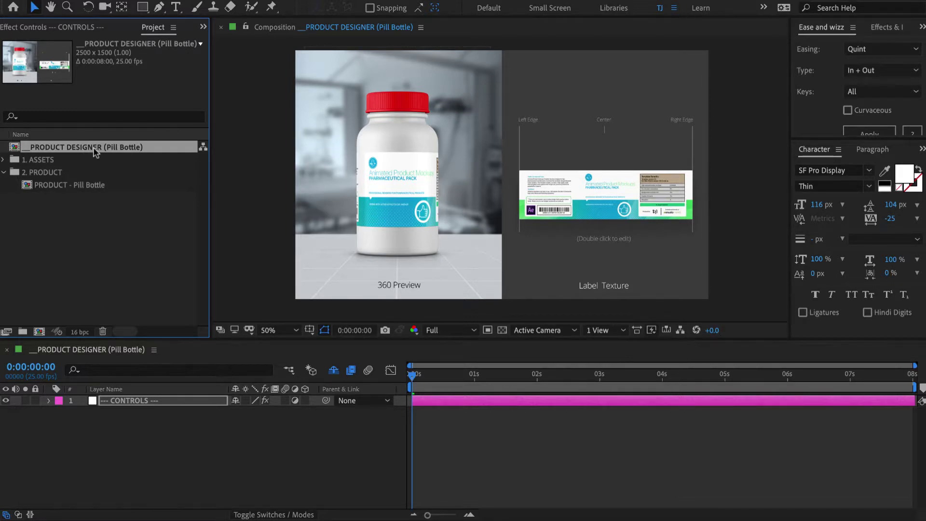
key("Return")
key("Right")
key("Left")
type("R")
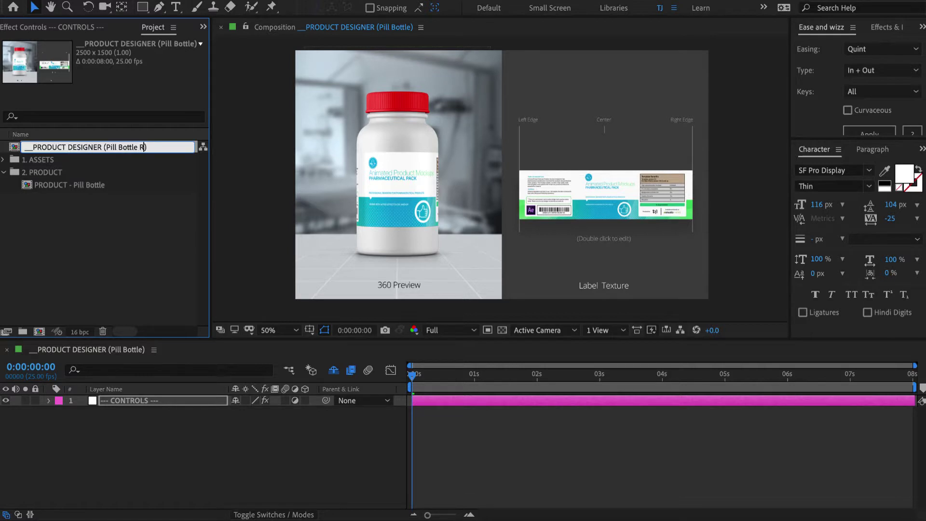
type("ed")
key("Return")
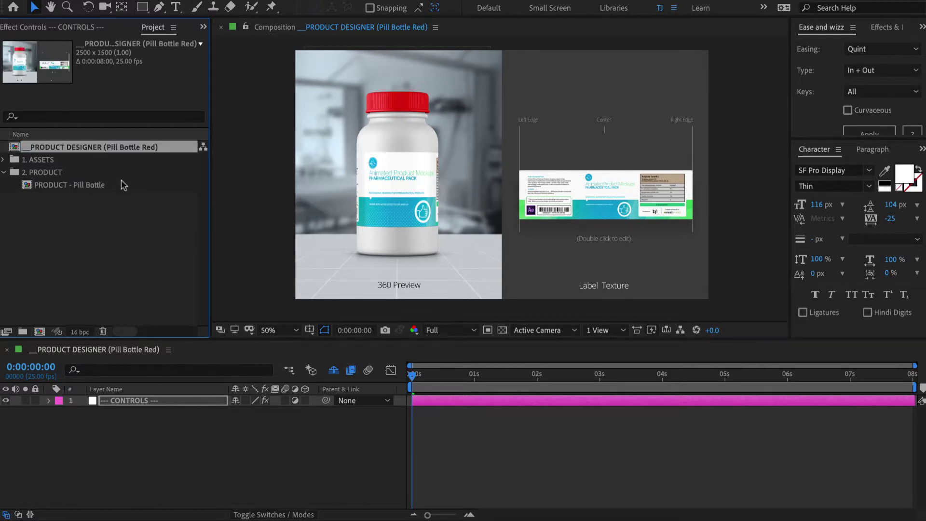
Step: Rename the product comp to PRODUCT - Pill Bottle Red
left_click(120, 185)
key("Return")
key("Right")
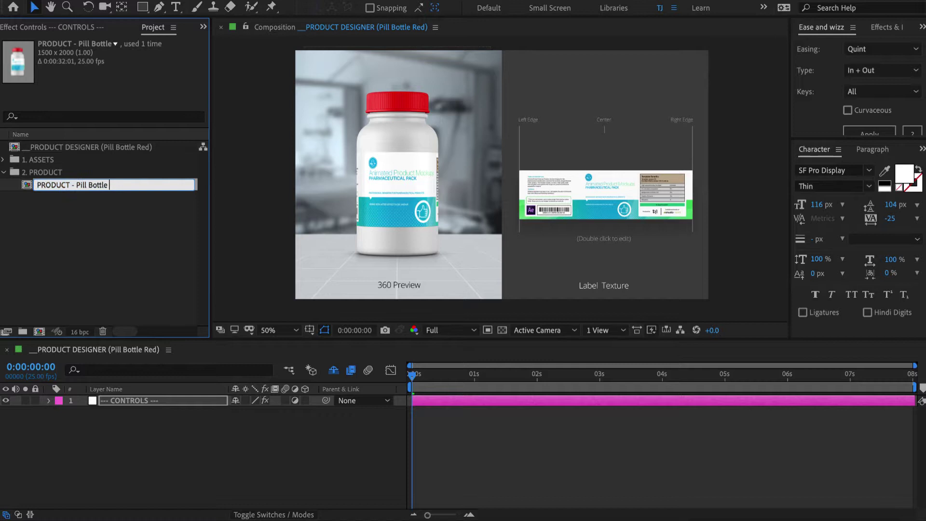
type("Red")
key("Return")
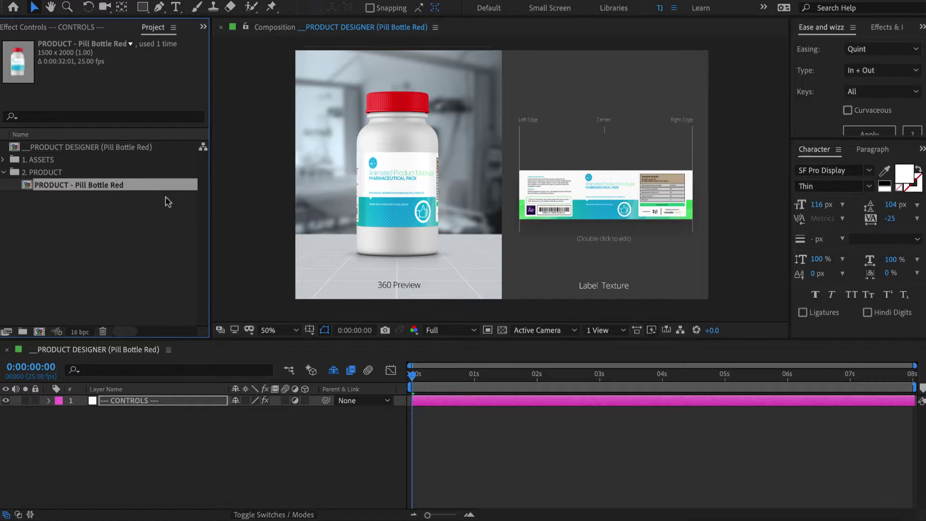
left_click(130, 210)
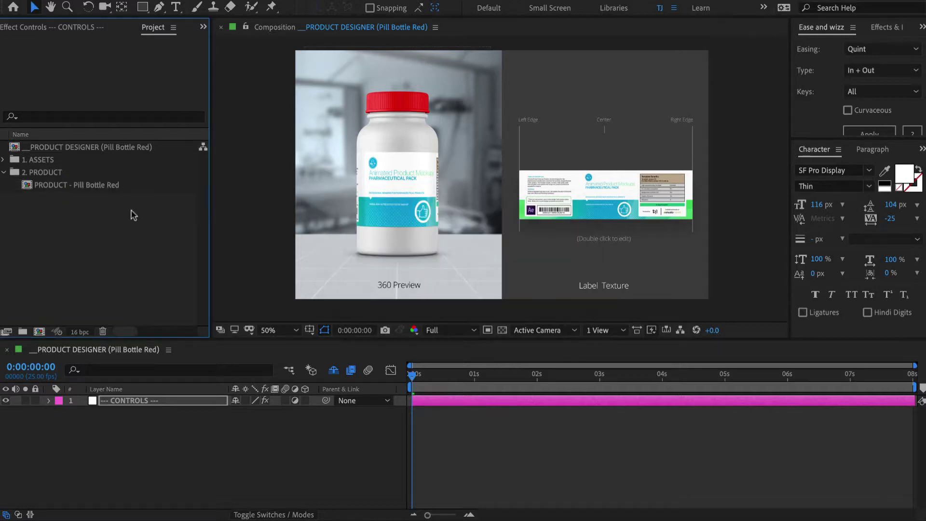
left_click(99, 1)
Step: Open the recent Product Shots - Tutorial 2 project and close the extra timeline tabs
mouse_move(145, 33)
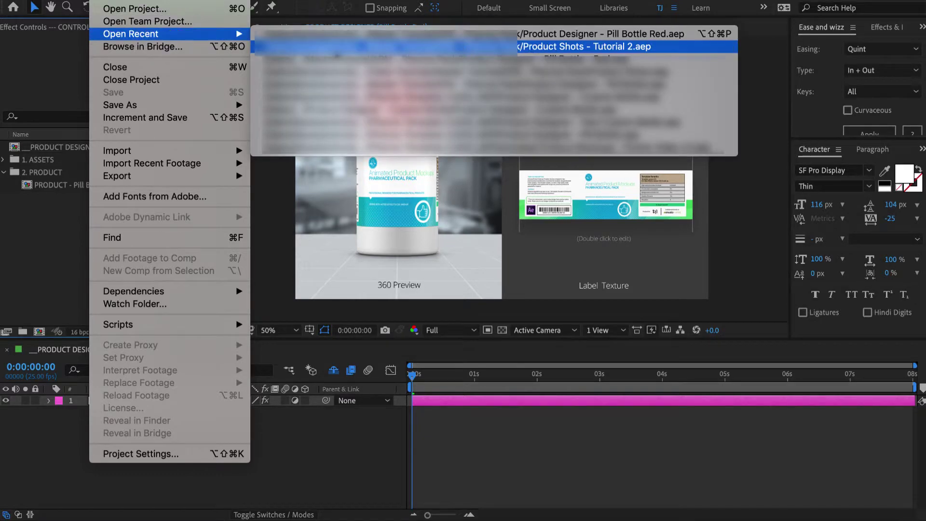
left_click(333, 46)
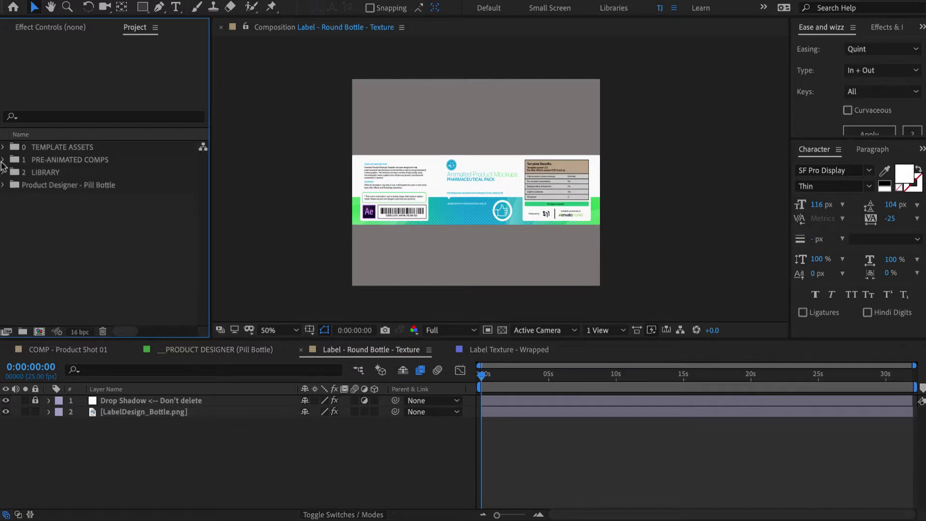
left_click(301, 349)
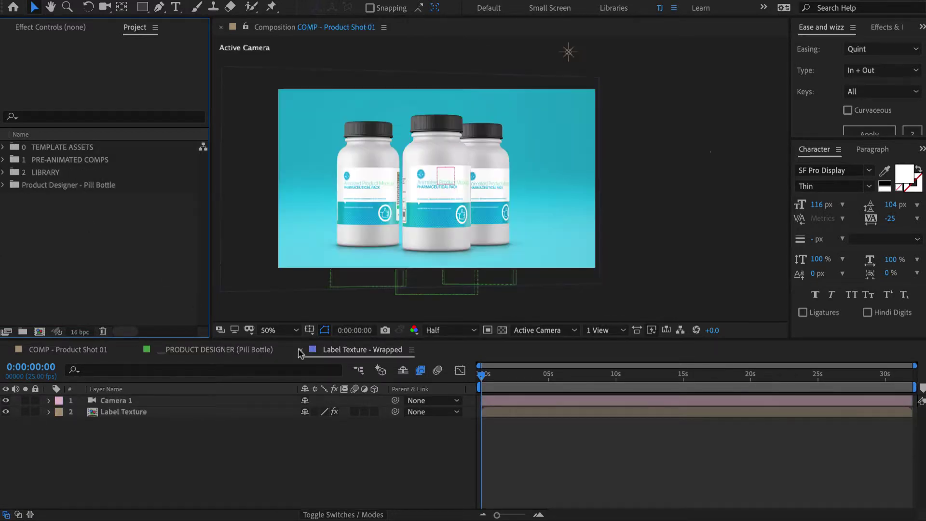
left_click(301, 349)
left_click(135, 349)
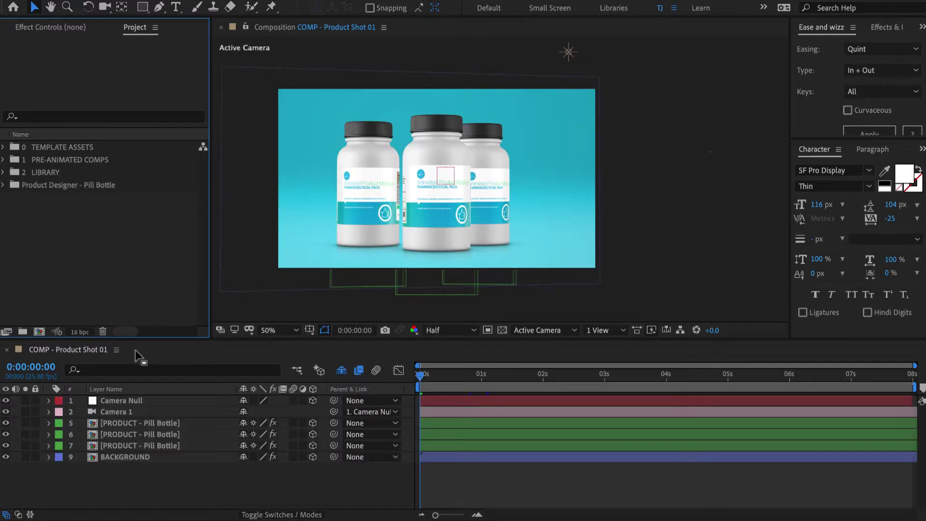
Step: Import Product Designer - Pill Bottle Red.aep and drop .aep from its folder name
double_click(99, 246)
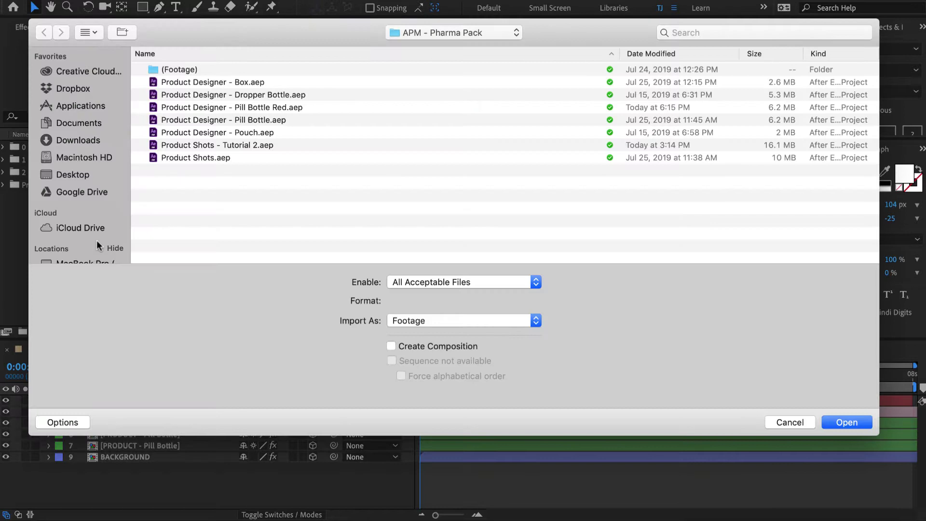
left_click(250, 108)
double_click(260, 107)
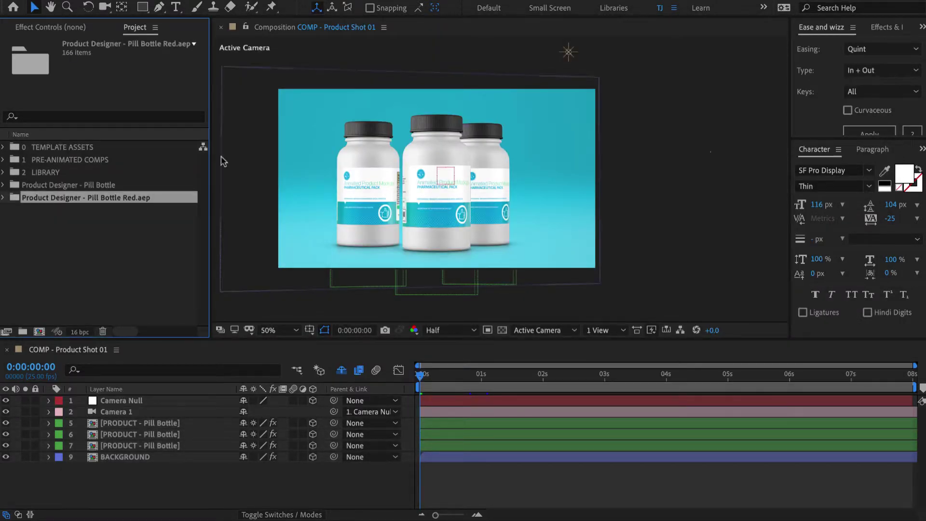
left_click(158, 219)
left_click(130, 202)
key("Return")
key("End")
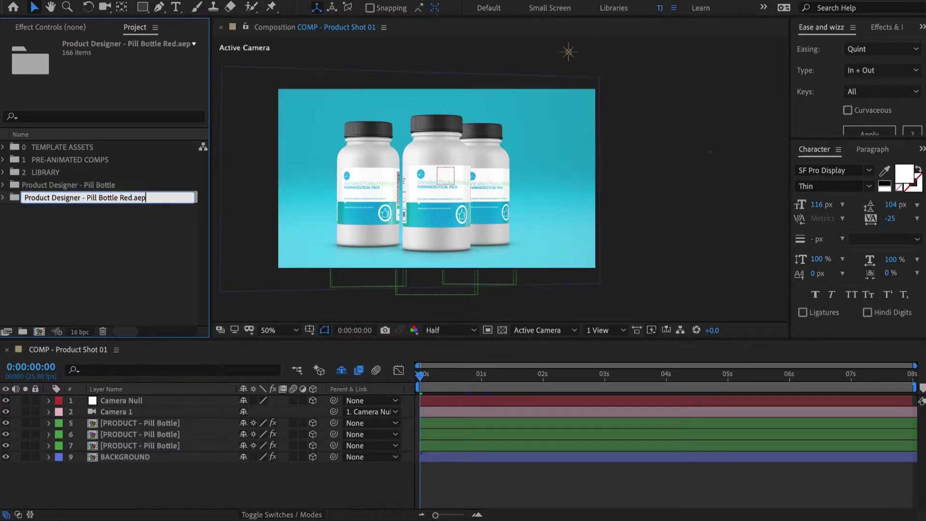
key("BackSpace")
key("BackSpace")
key("BackSpace")
key("BackSpace")
key("Return")
Step: Expand the imported folder's 2. PRODUCT subfolder and select PRODUCT - Pill Bottle Red
left_click(4, 197)
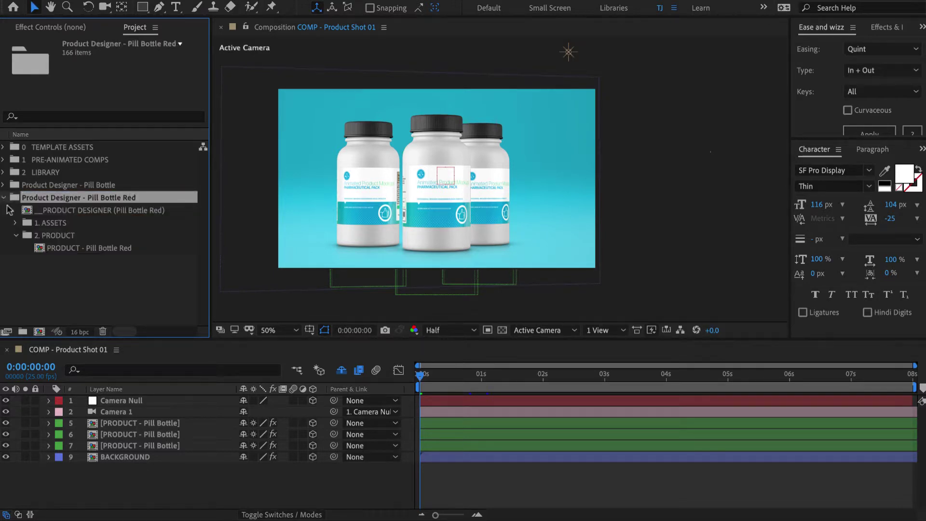
left_click(16, 236)
left_click(38, 236)
left_click(70, 248)
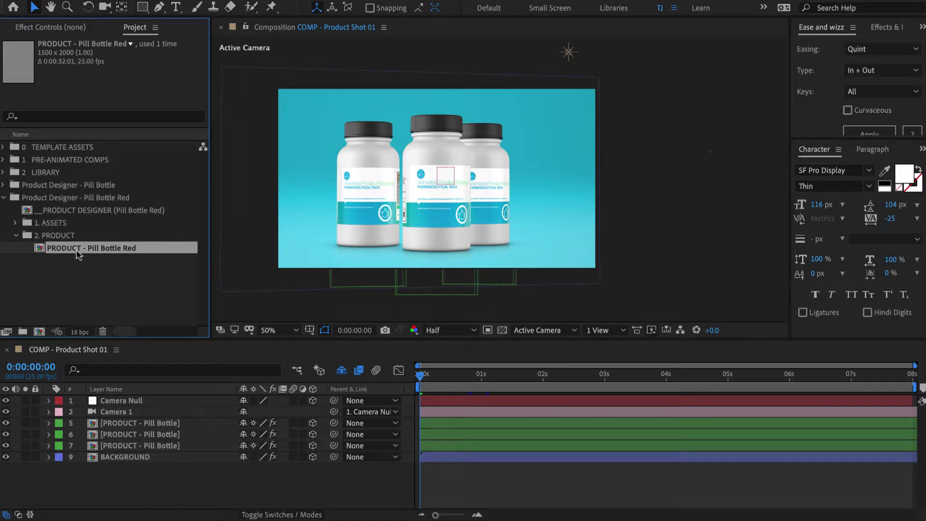
left_click(59, 236)
left_click(79, 248)
Step: Alt-drag PRODUCT - Pill Bottle Red onto the left bottle's layer, then check the shot at 4 s
left_click(143, 423)
left_click(140, 434)
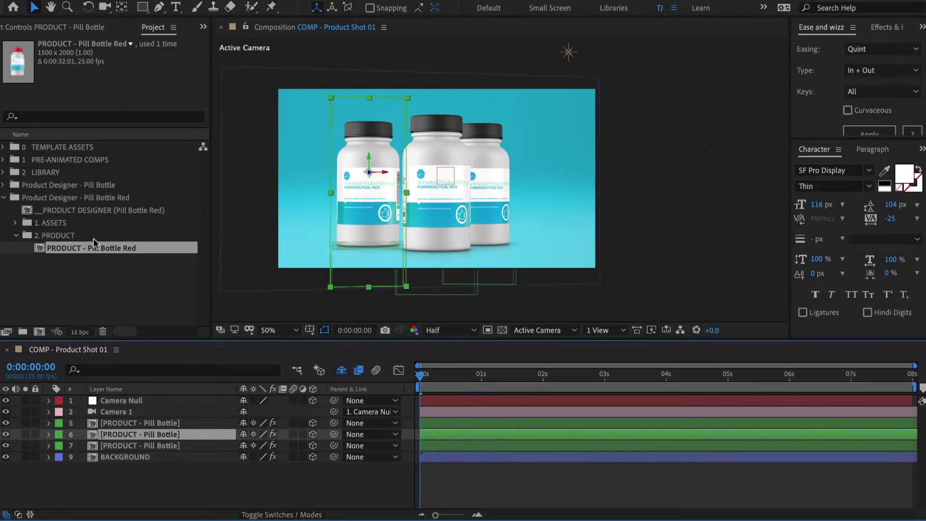
left_click_drag(93, 251, 163, 442)
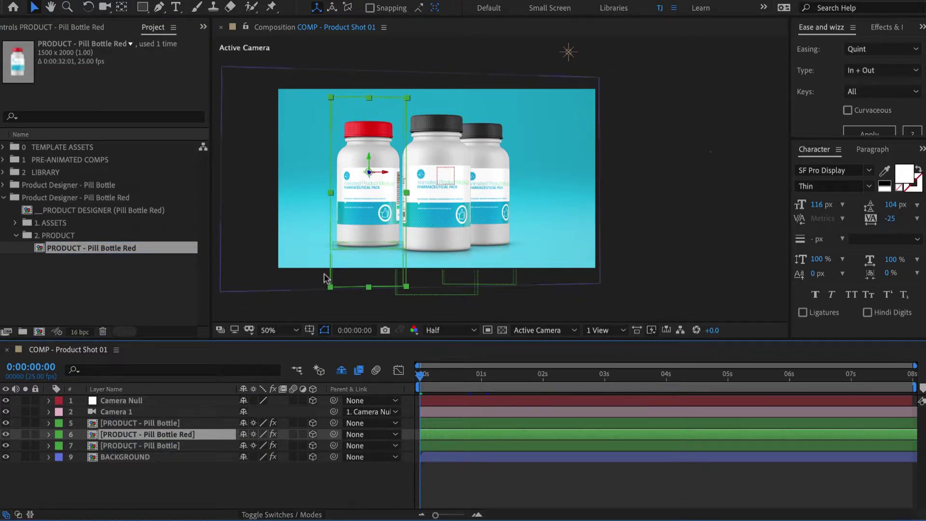
left_click(281, 304)
left_click(627, 375)
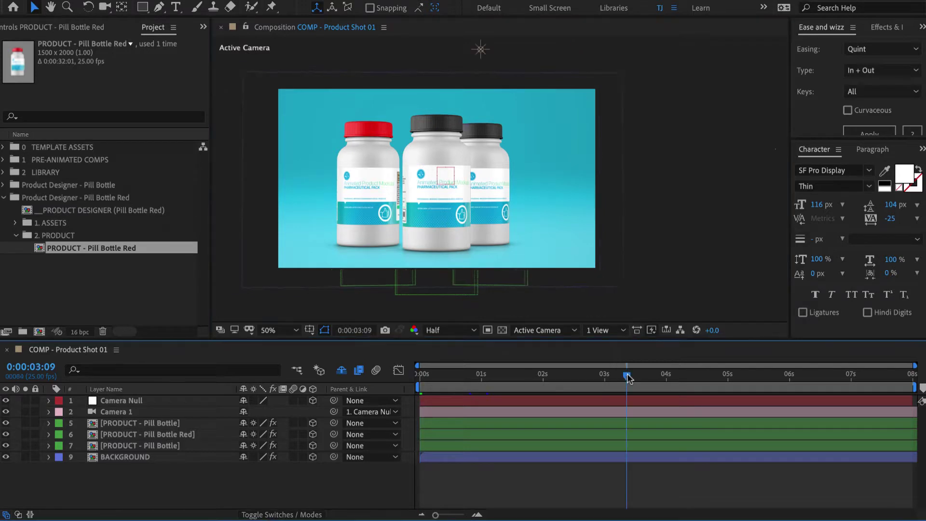
left_click(666, 376)
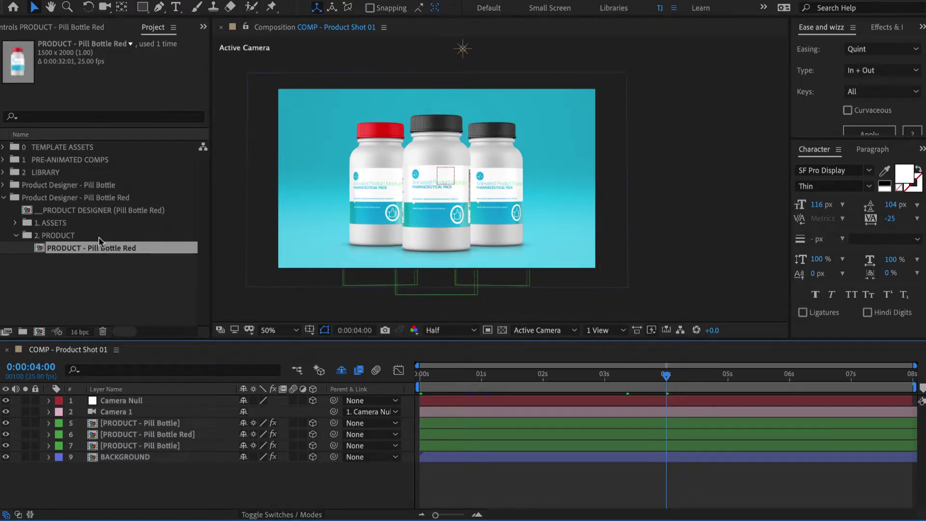
Step: In the Pill Bottle Red designer comp, set the CONTROLS lid type to Flip-Top Lid 01
double_click(91, 213)
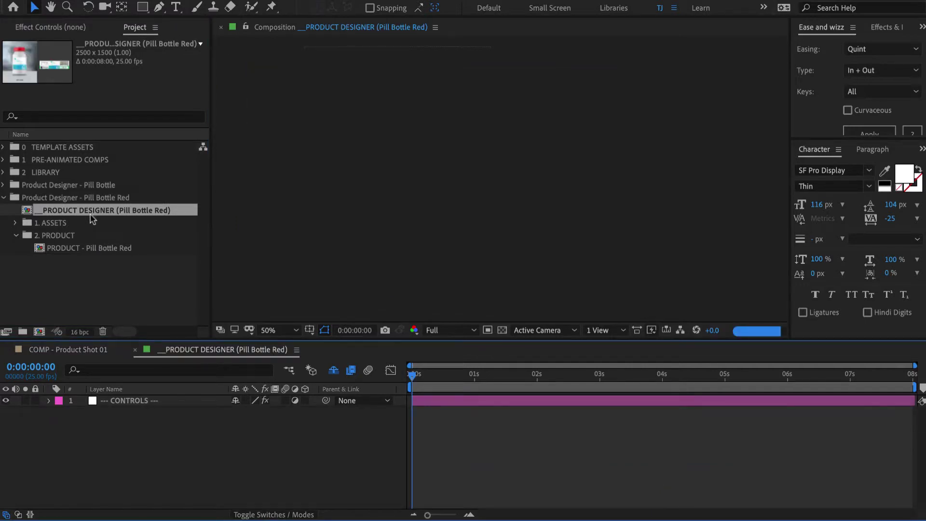
left_click(138, 403)
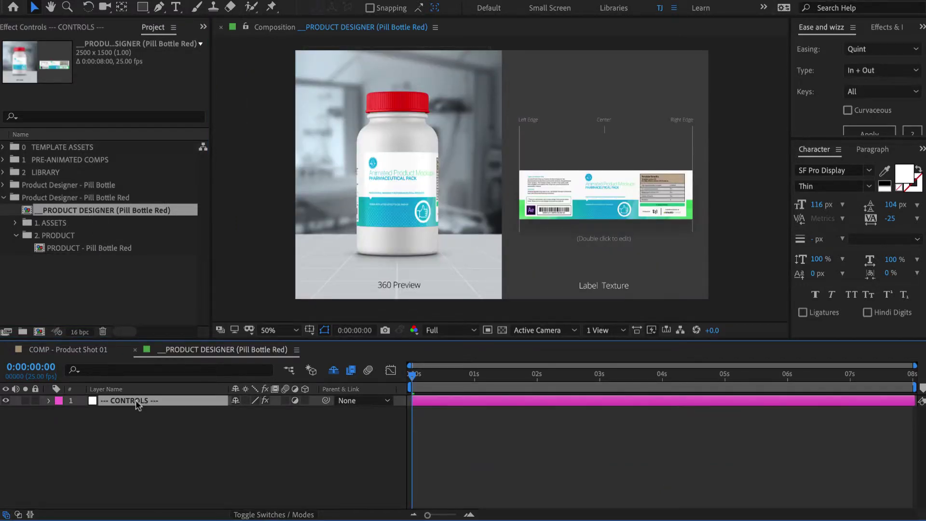
left_click(104, 32)
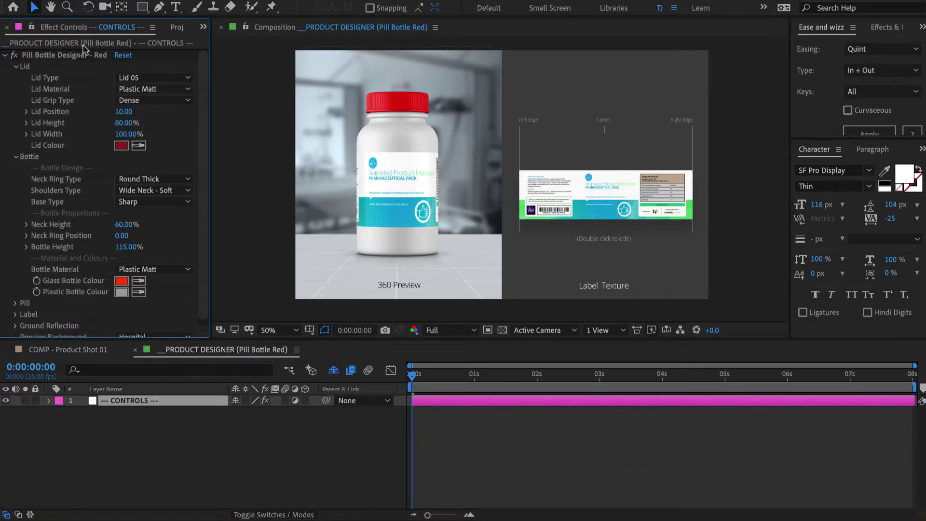
left_click(147, 77)
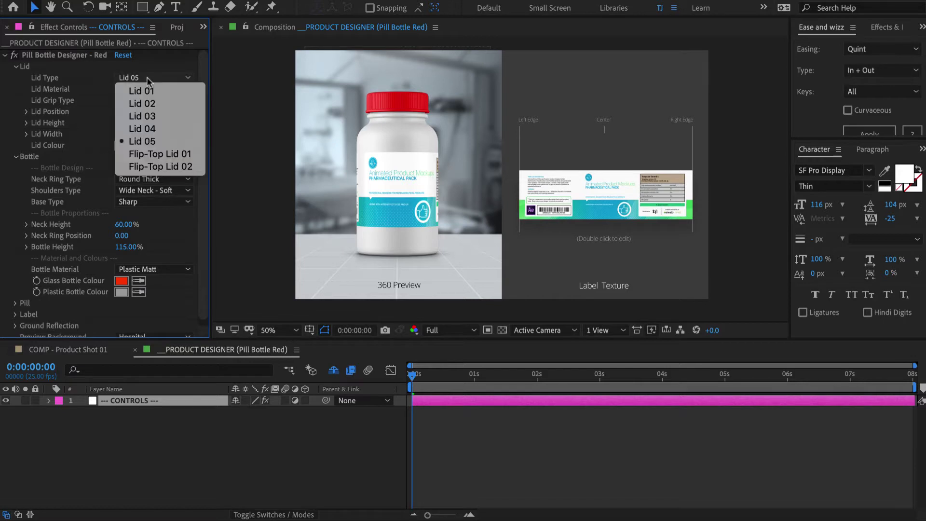
left_click(158, 155)
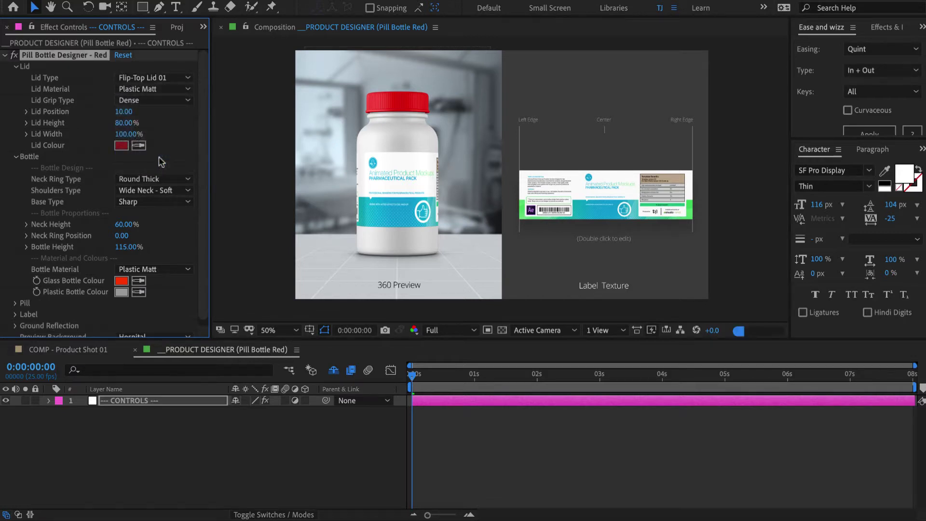
Step: Set the Bottle Height to 90%
left_click(128, 246)
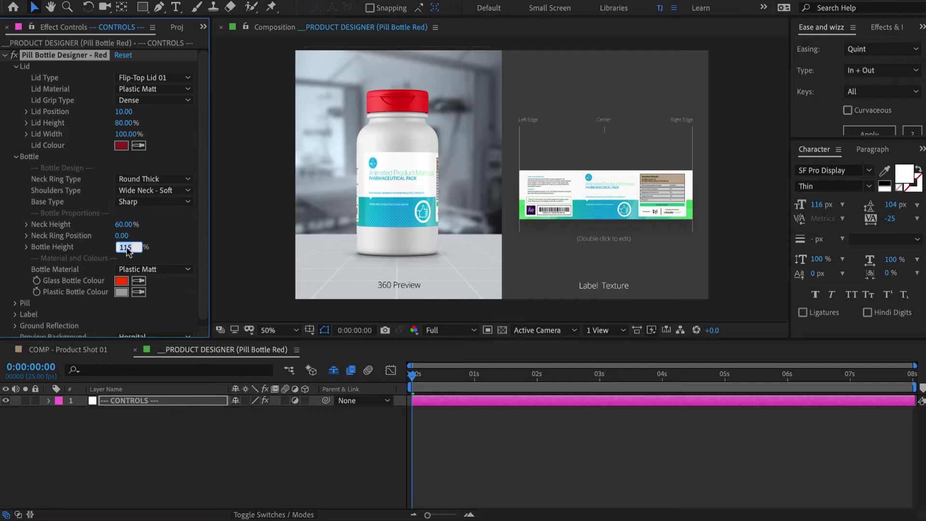
key("BackSpace")
type("90")
key("Return")
Step: Check the shorter left bottle at earlier frames of Product Shot 01
left_click(94, 352)
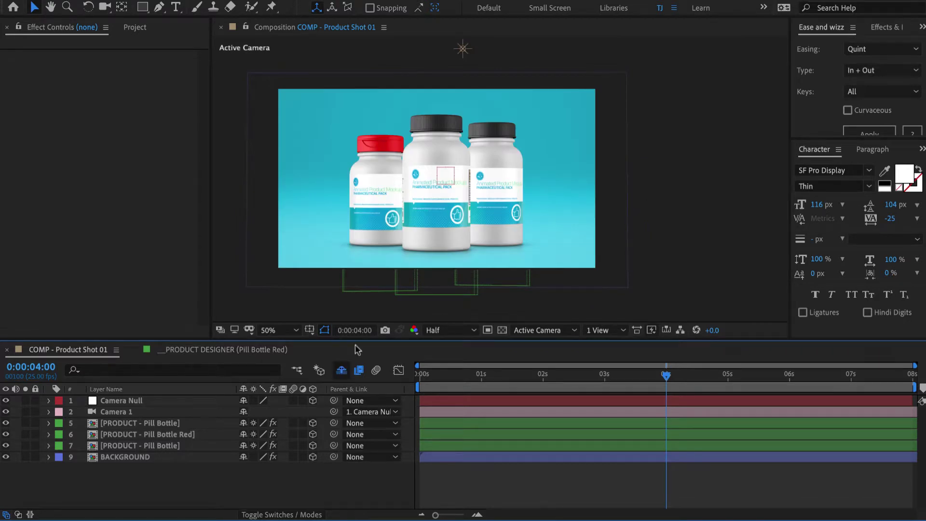
left_click_drag(627, 375, 578, 375)
left_click(550, 377)
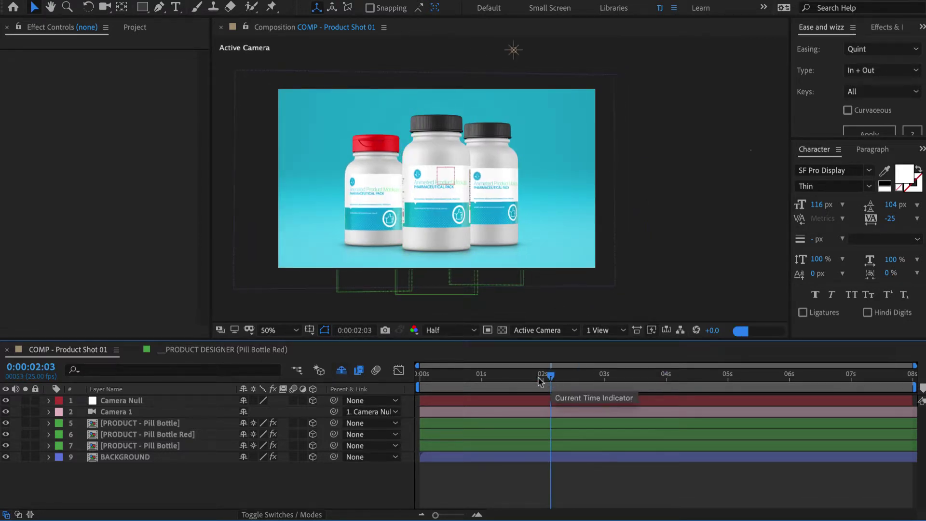
left_click(518, 377)
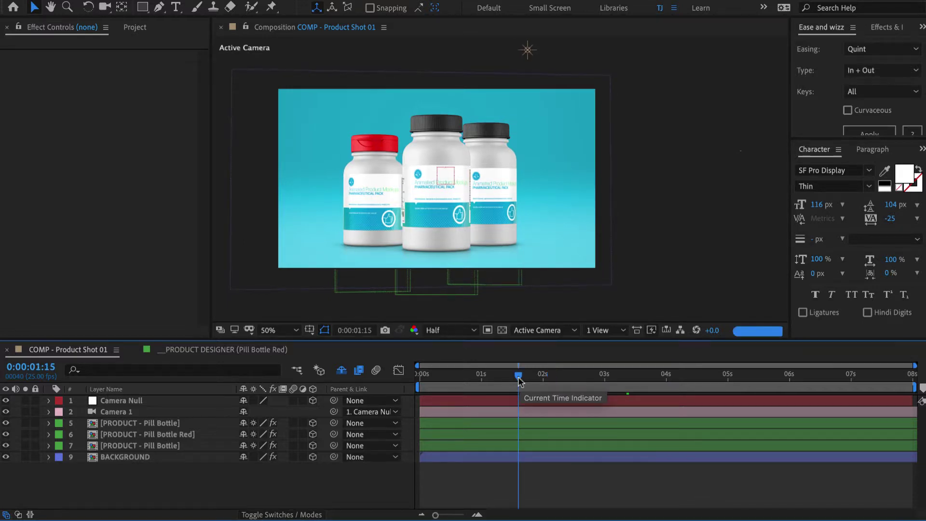
left_click(254, 351)
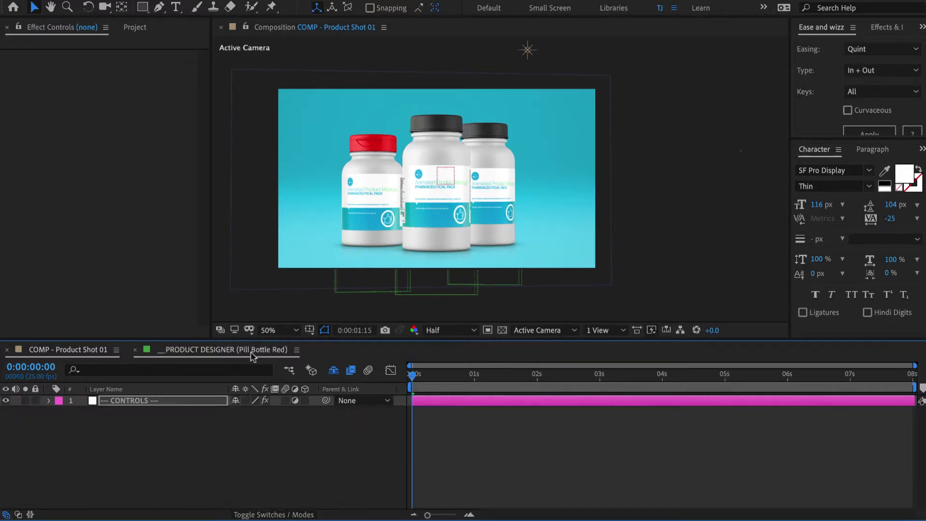
Step: In the label precomp, add a Tint to LabelDesign_Bottle.png mapping white to deep red
double_click(571, 191)
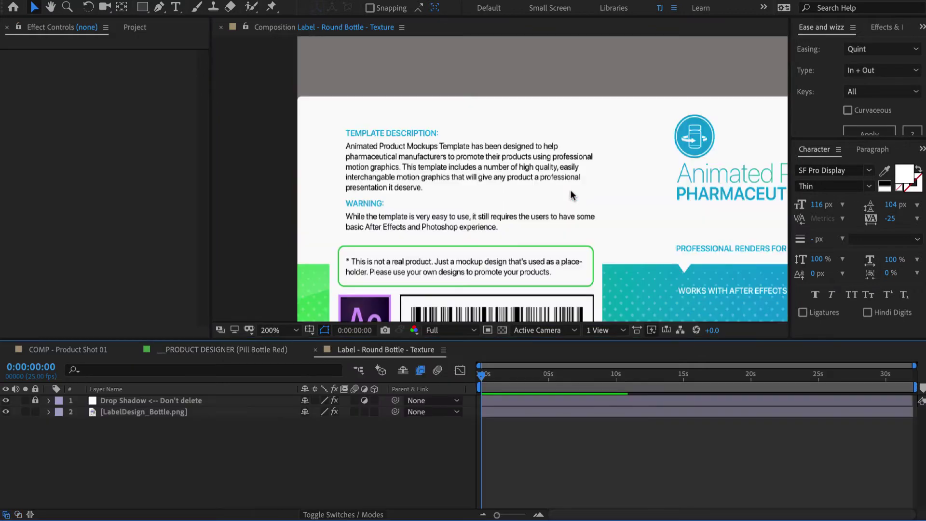
key("comma")
key("comma")
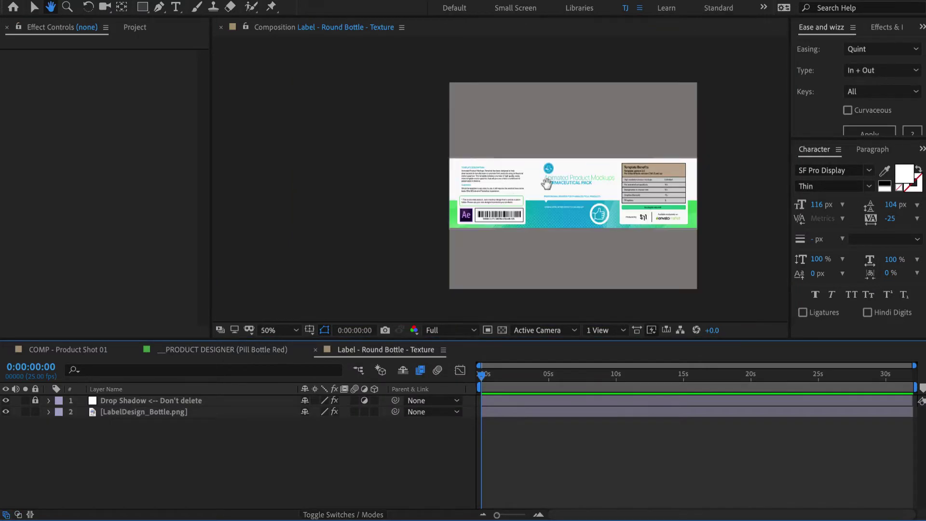
left_click(143, 414)
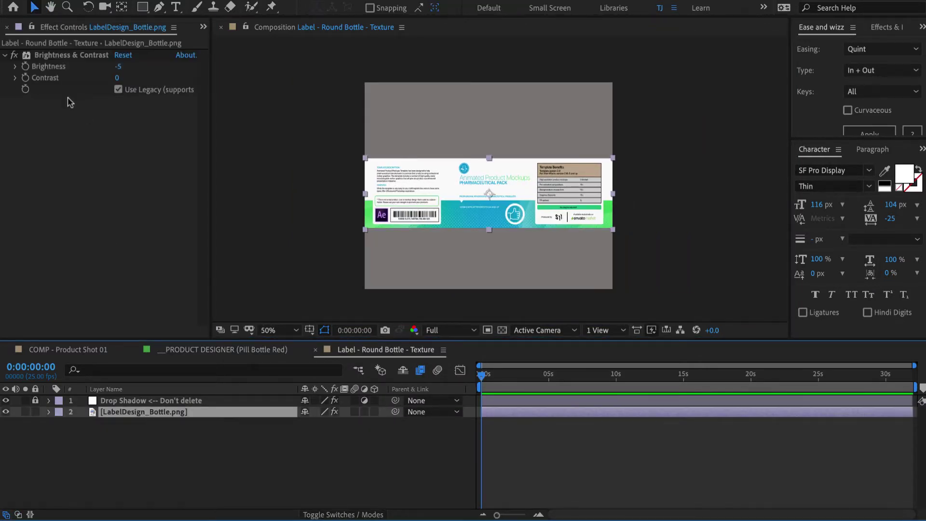
right_click(69, 136)
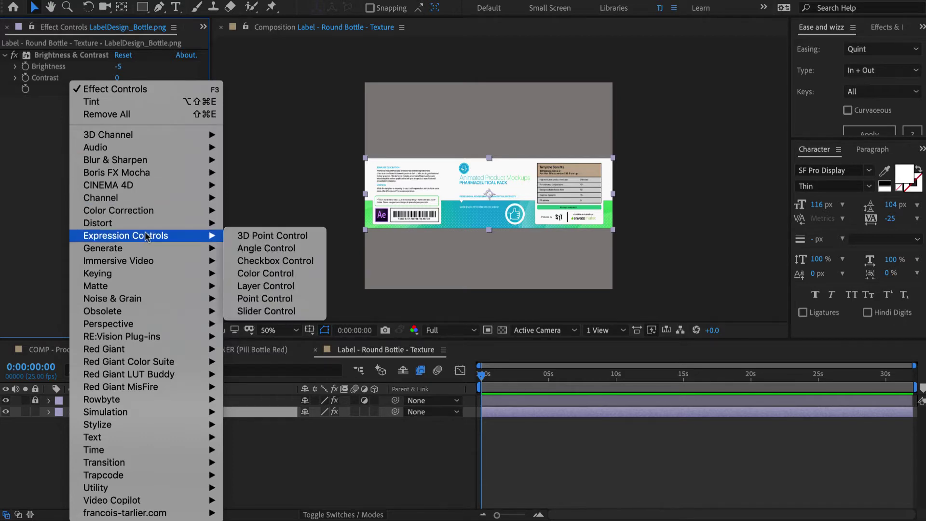
mouse_move(218, 211)
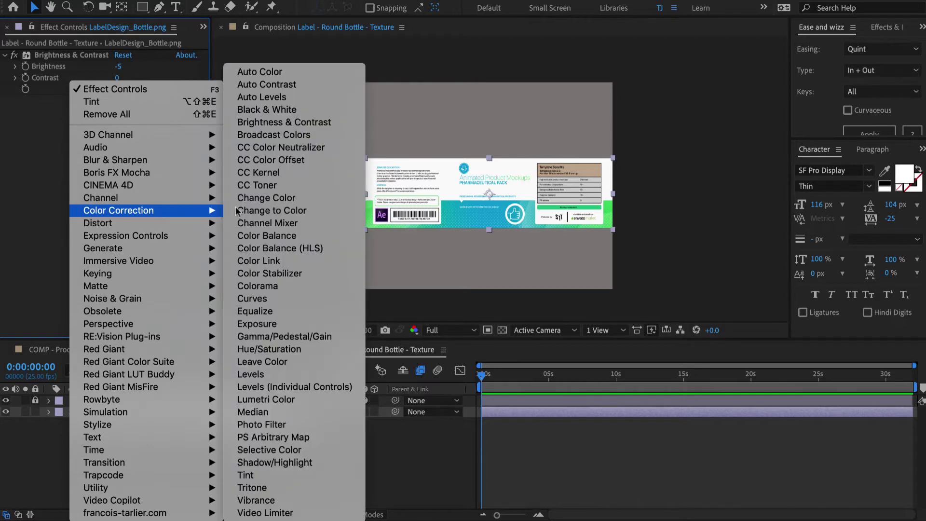
left_click(253, 475)
left_click(118, 125)
left_click(621, 354)
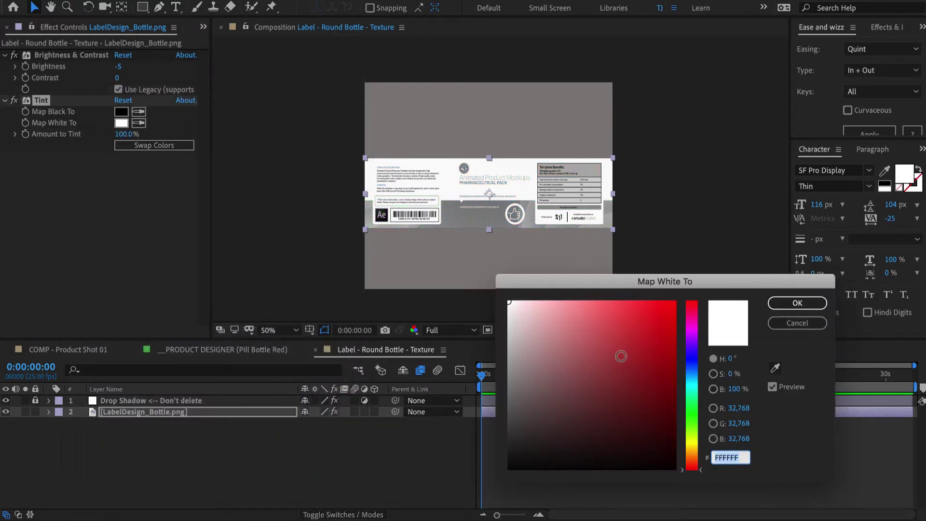
left_click(794, 305)
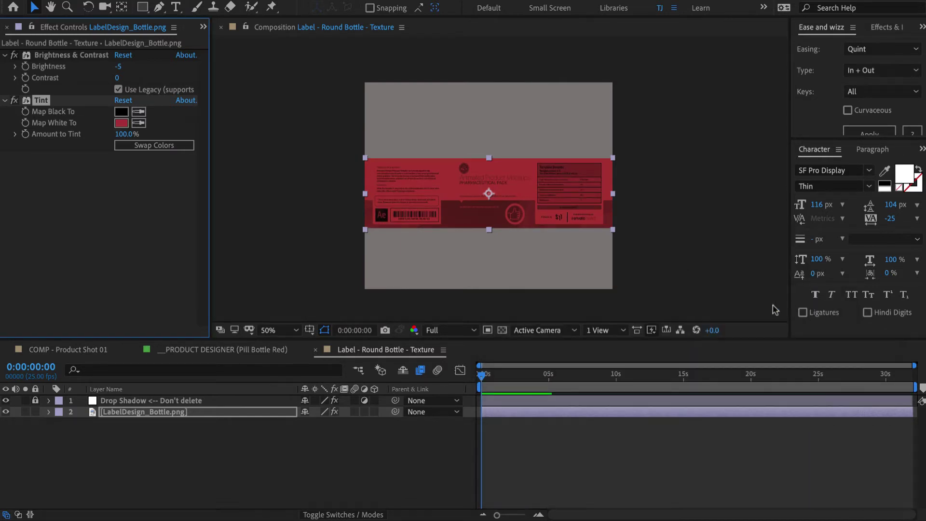
Step: View the red-labelled left bottle in Product Shot 01 at 3 s 12 f
left_click(89, 353)
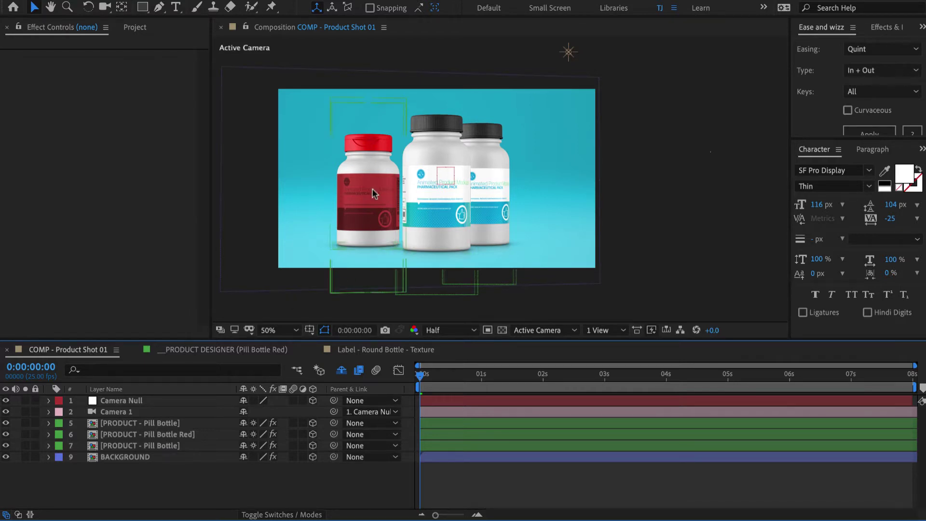
left_click(662, 215)
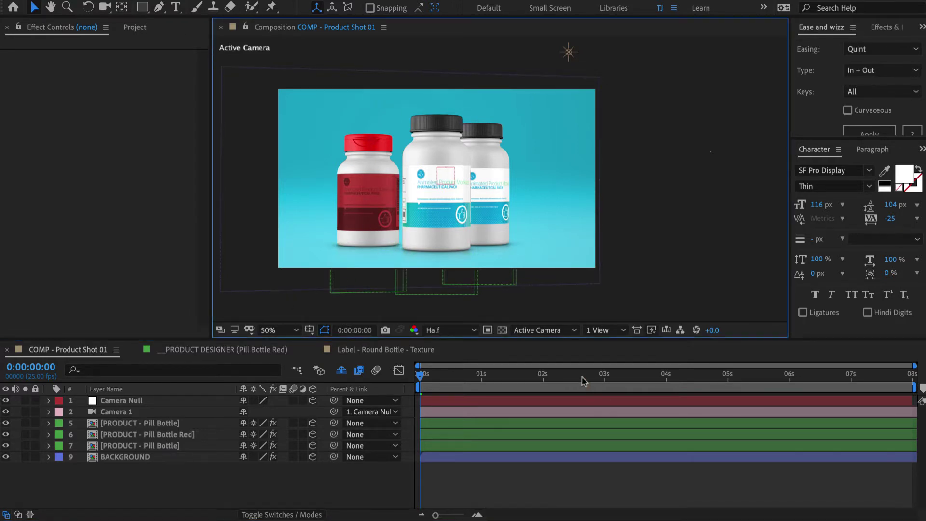
left_click(635, 375)
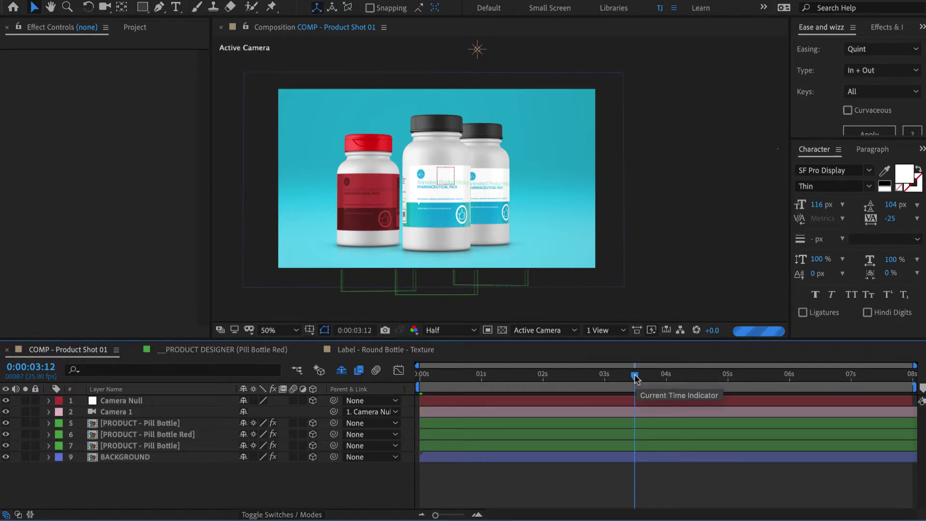
key("super+Tab")
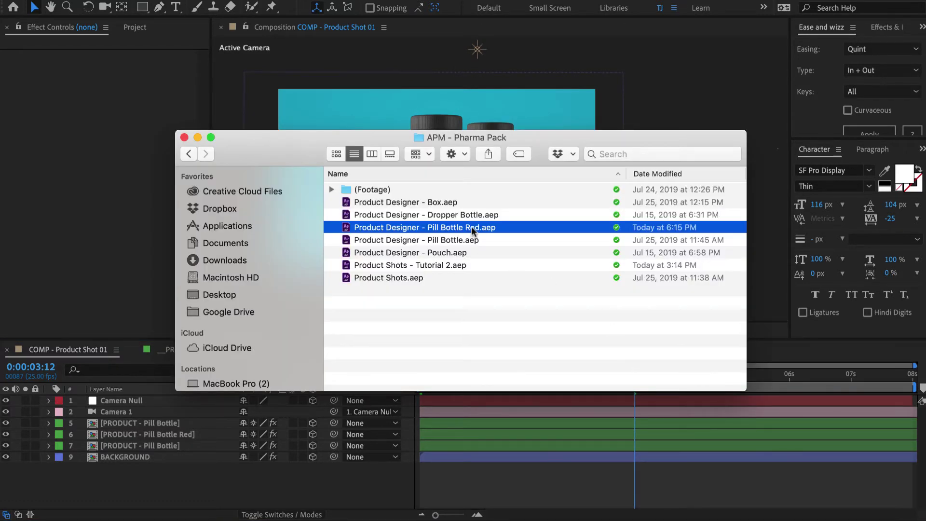
Step: Duplicate the Red project file as Product Designer - Pill Bottle Blue.aep, then return to After Effects
key("super+d")
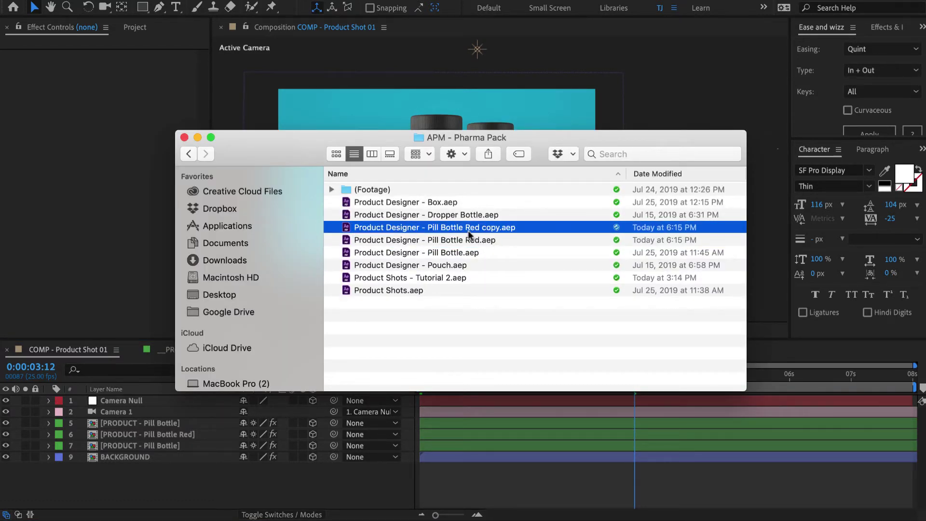
key("Return")
key("Right")
key("BackSpace")
key("BackSpace")
key("BackSpace")
key("BackSpace")
key("BackSpace")
key("BackSpace")
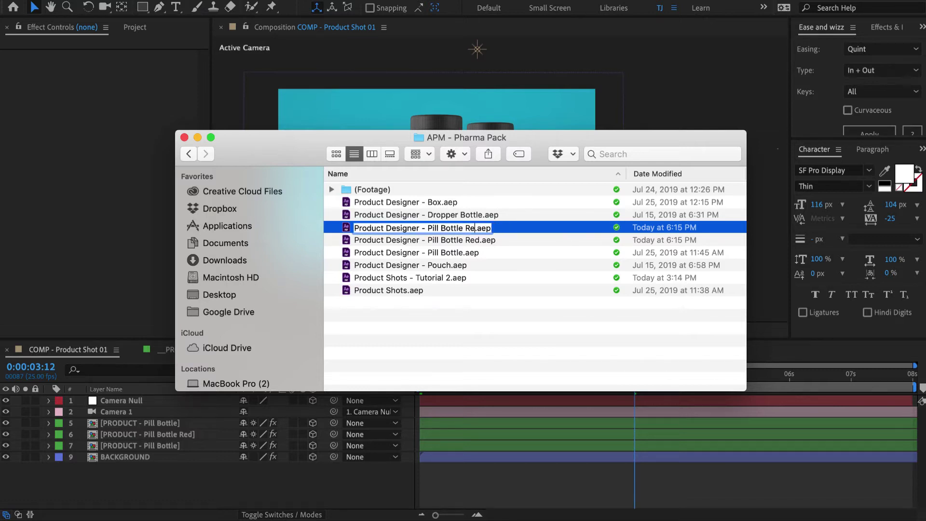
key("BackSpace")
key("BackSpace")
type("Blue")
key("Return")
left_click(222, 505)
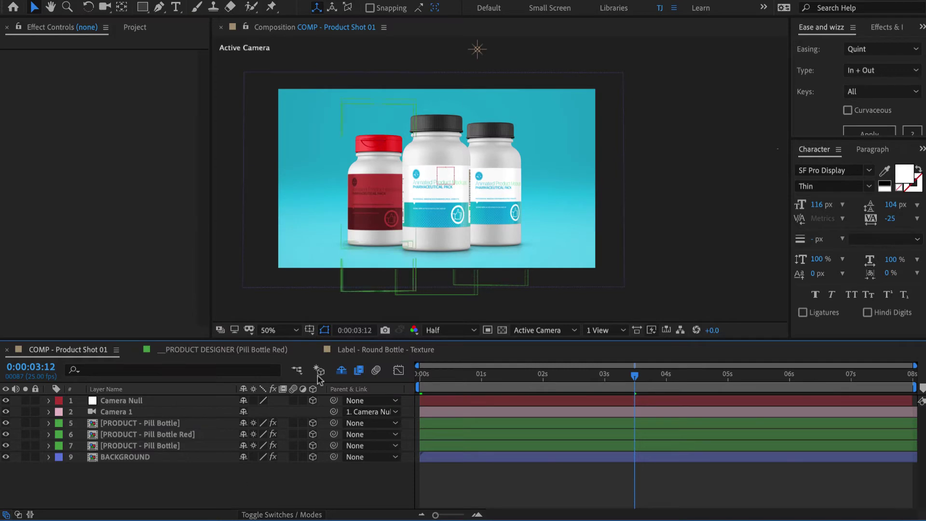
Step: Switch to the Pill Bottle Red designer comp and cancel renaming its Pill Bottle Designer - Red effect
left_click(373, 356)
left_click(282, 350)
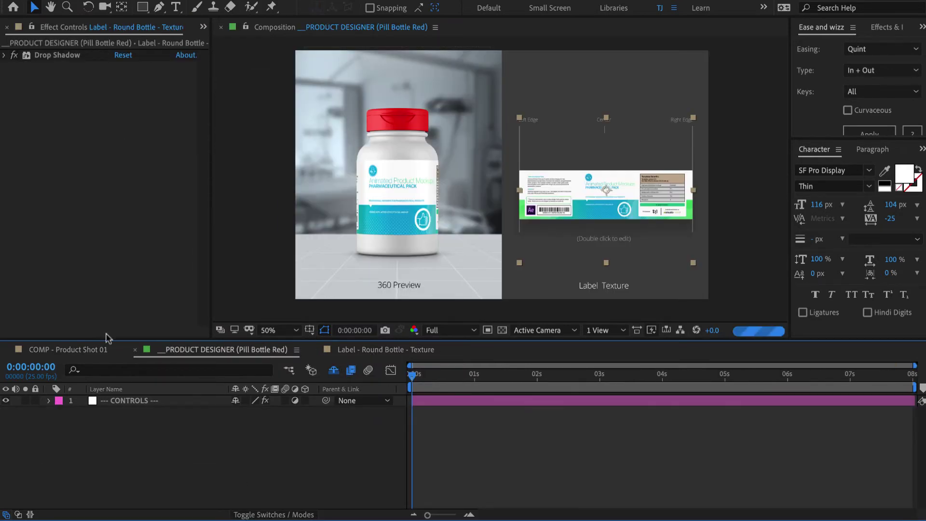
left_click(72, 53)
key("Return")
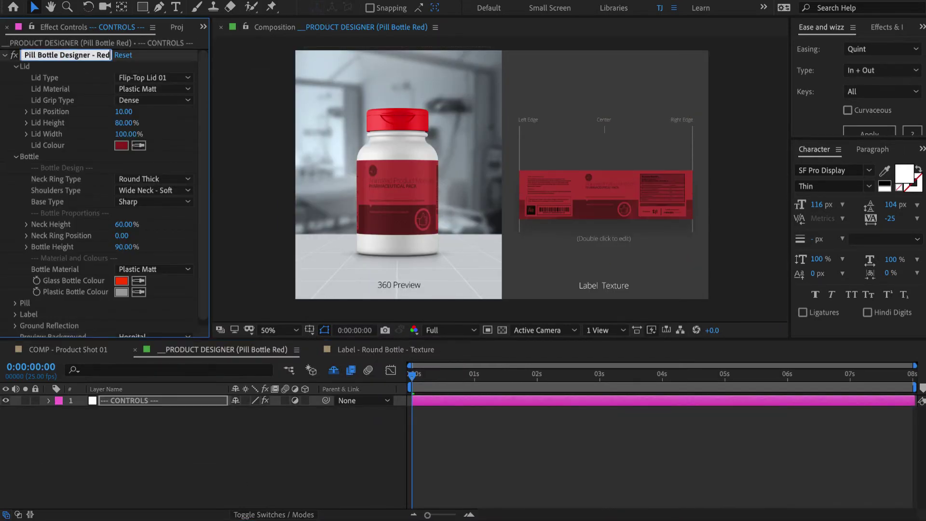
key("Right")
key("BackSpace")
key("BackSpace")
key("BackSpace")
key("Escape")
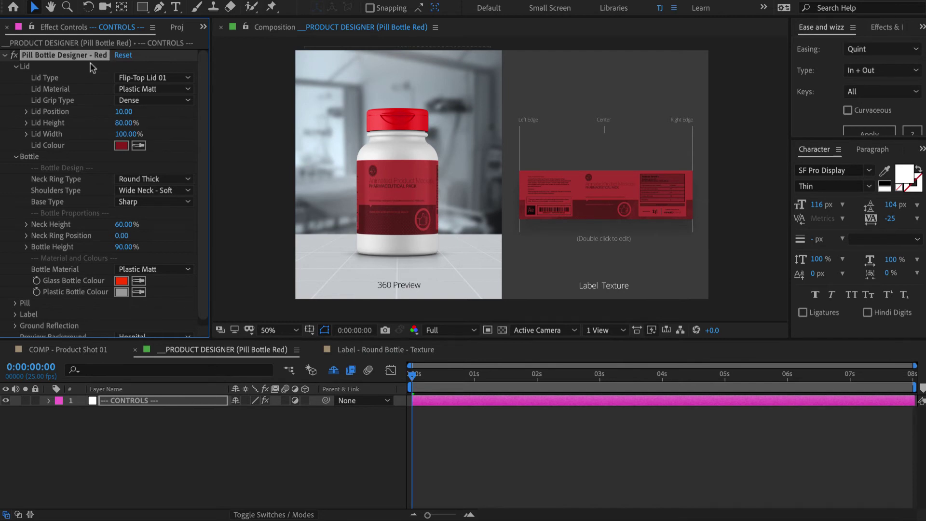
Step: Switch back to COMP - Product Shot 01 and move the playhead to 0:00:04:08
left_click(95, 351)
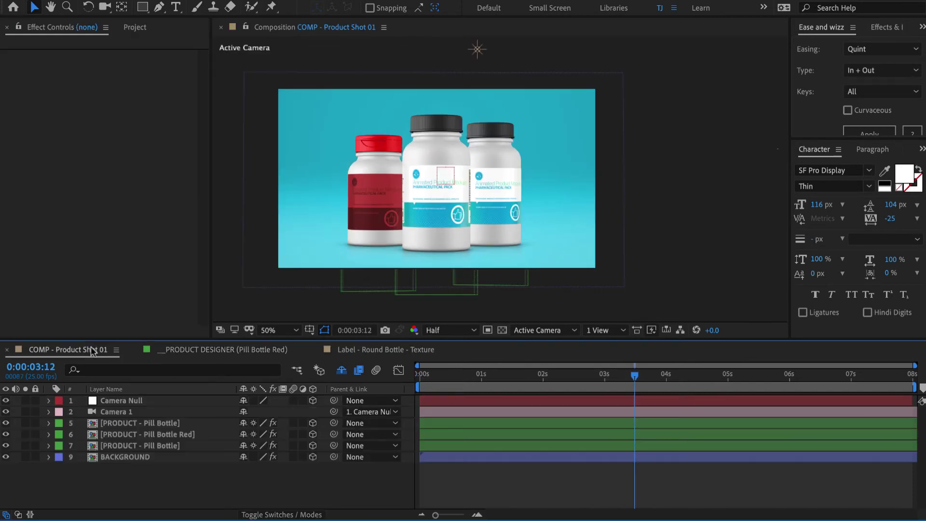
left_click(686, 382)
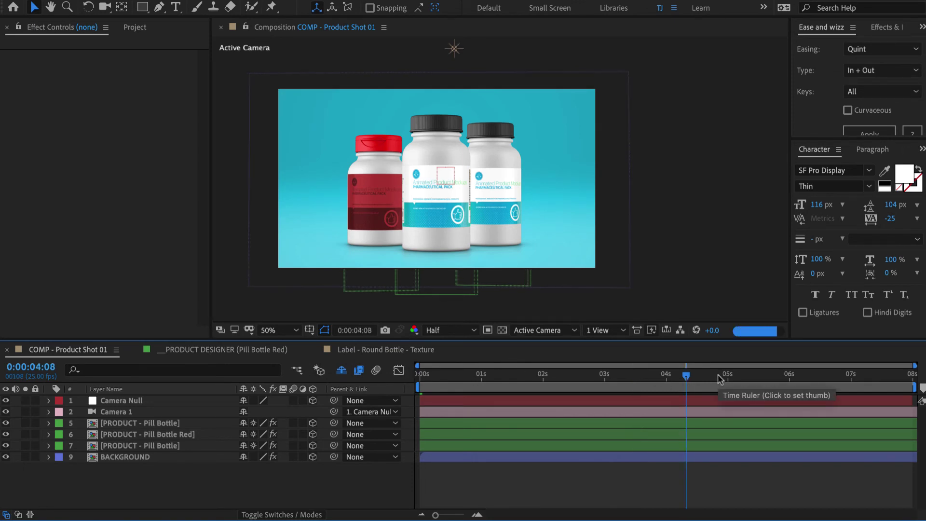